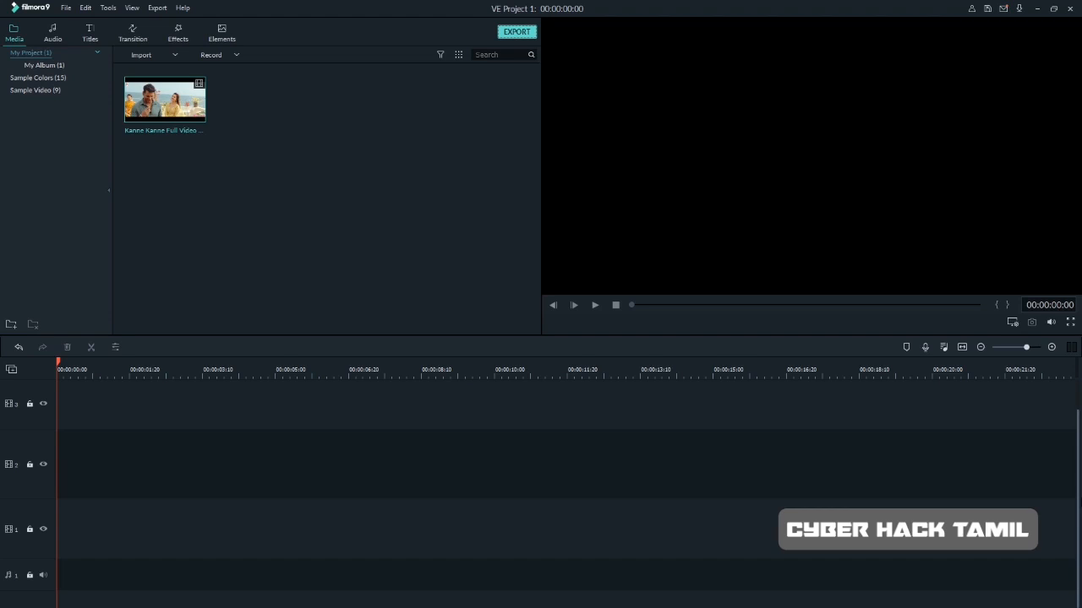
# Play My Video1.mp4 from the Video Editing Course Video Files folder at volume 8 and return to Filmora9
pyautogui.hotkey('alt', 'Tab')
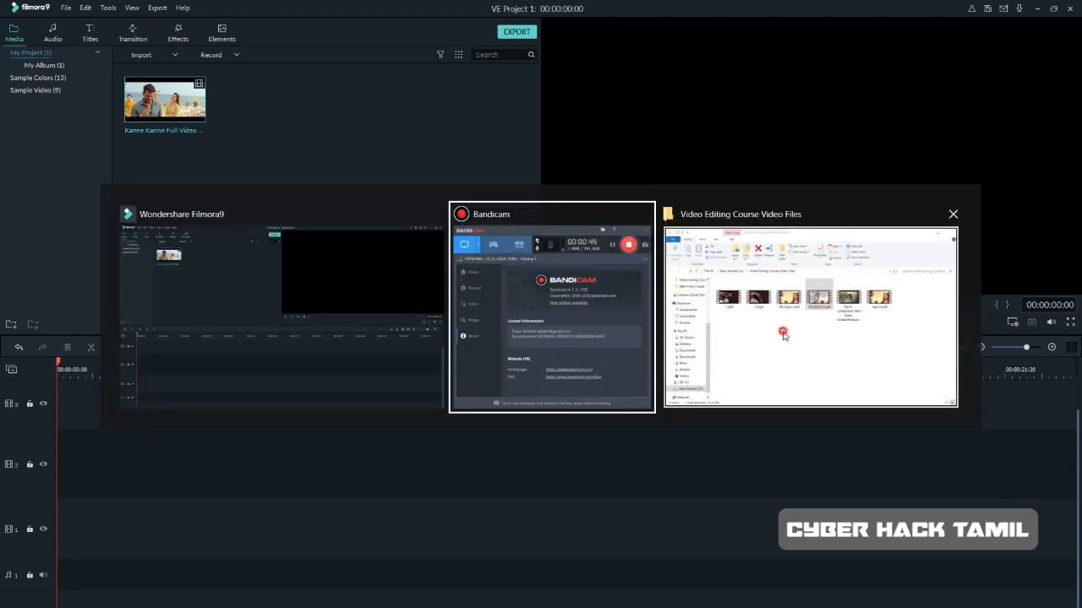
pyautogui.doubleClick(691, 296)
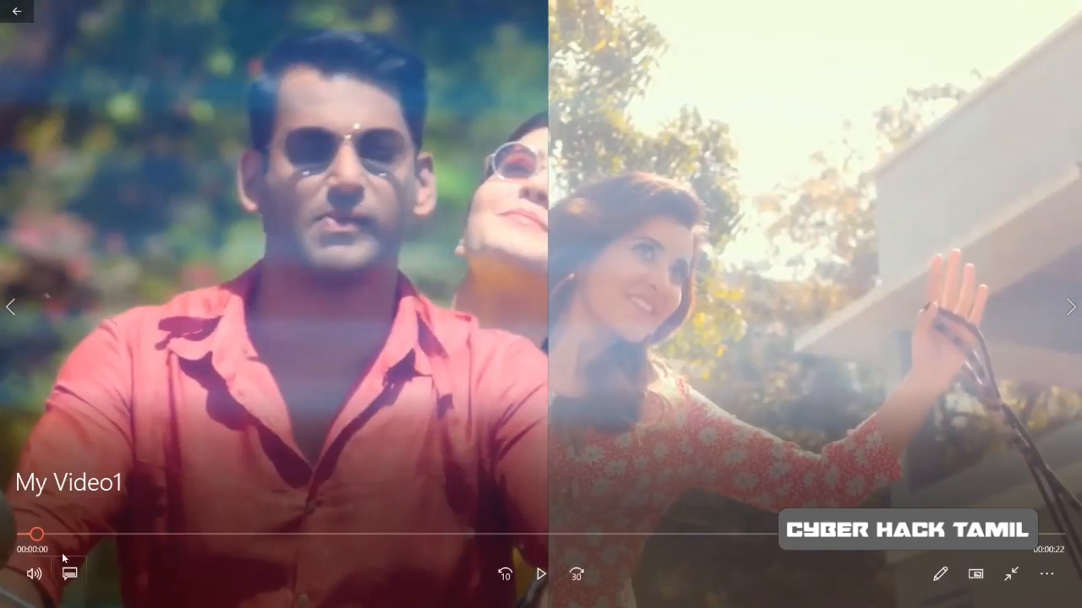
pyautogui.click(34, 574)
pyautogui.click(54, 531)
pyautogui.moveTo(54, 533); pyautogui.dragTo(64, 532)
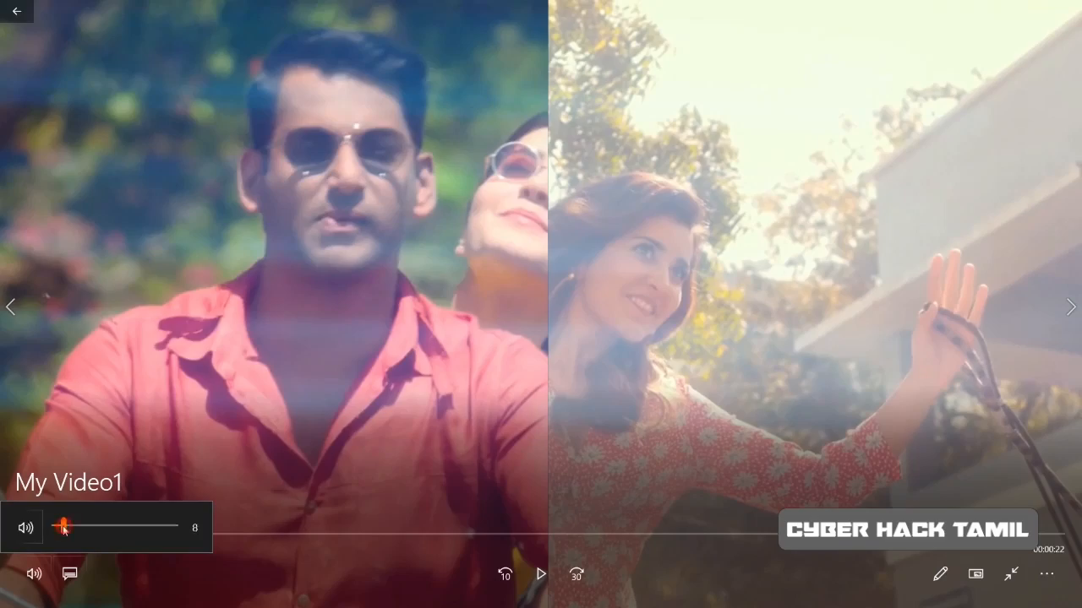
pyautogui.click(187, 426)
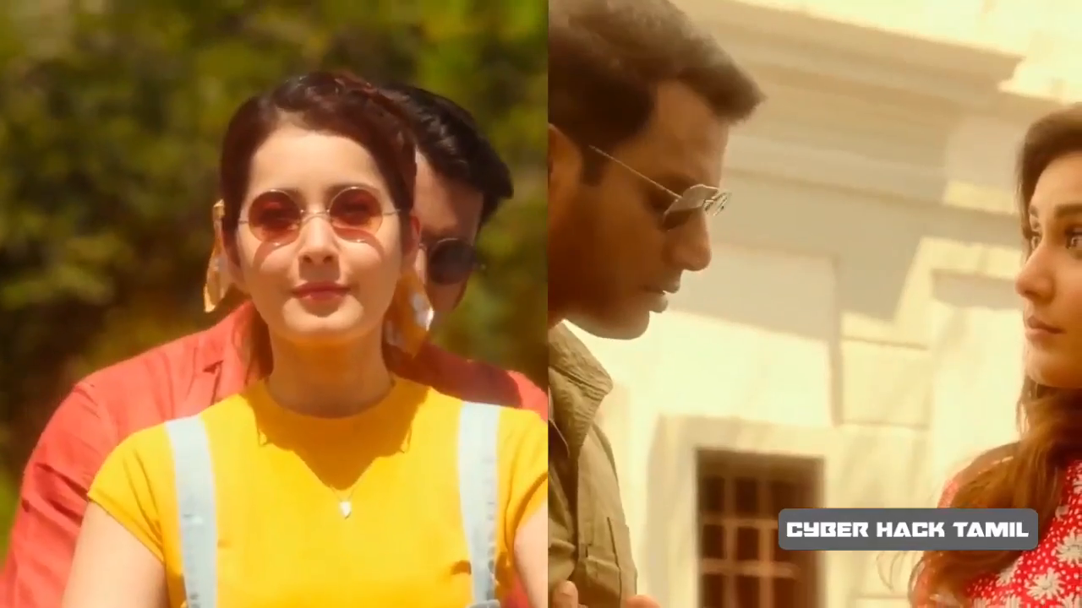
pyautogui.press('space')
pyautogui.click(84, 535)
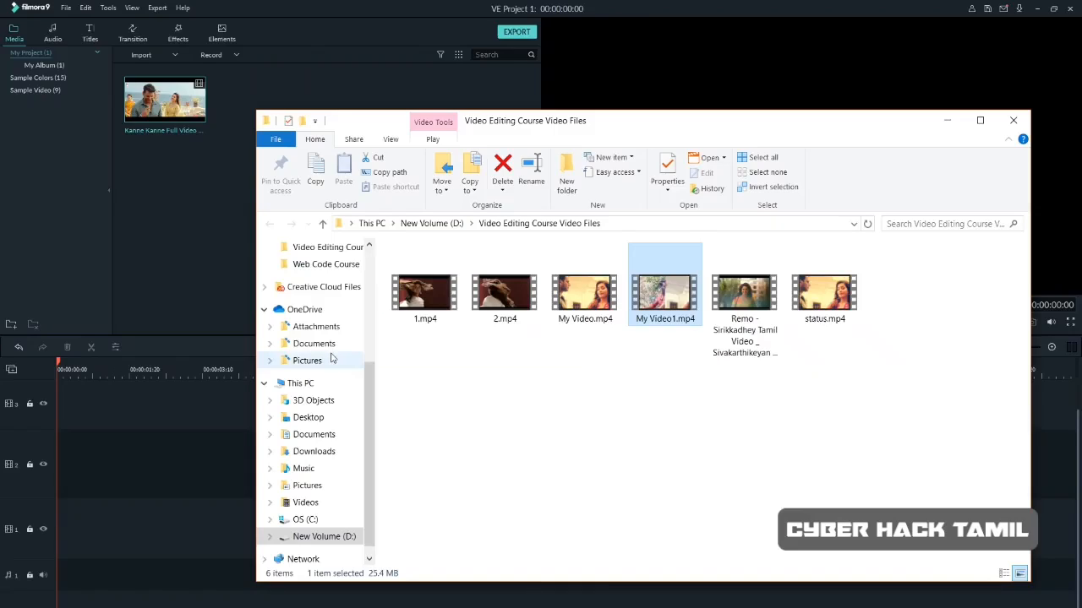
pyautogui.click(211, 266)
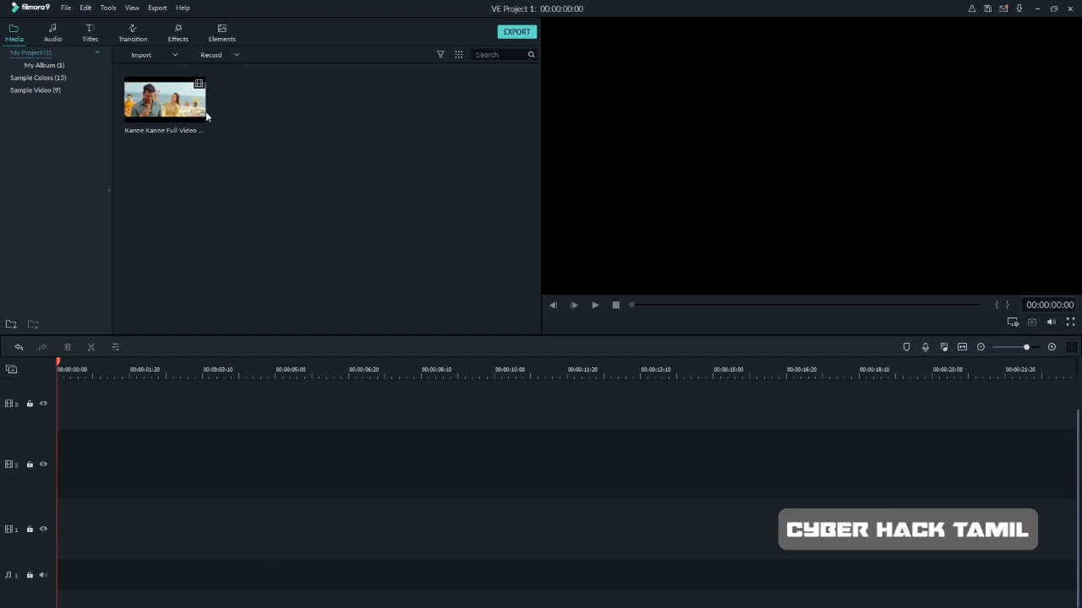
# Place the Kanne Kanne Full Video clip at the start of video track 2 without changing the project settings
pyautogui.click(177, 104)
pyautogui.moveTo(191, 106); pyautogui.dragTo(164, 441)
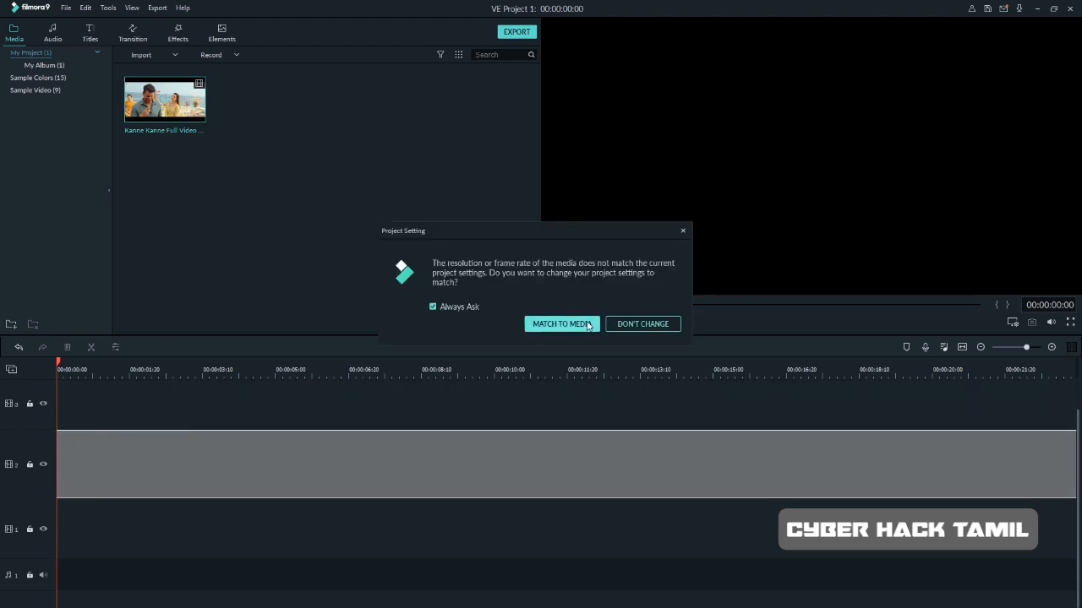
pyautogui.click(635, 323)
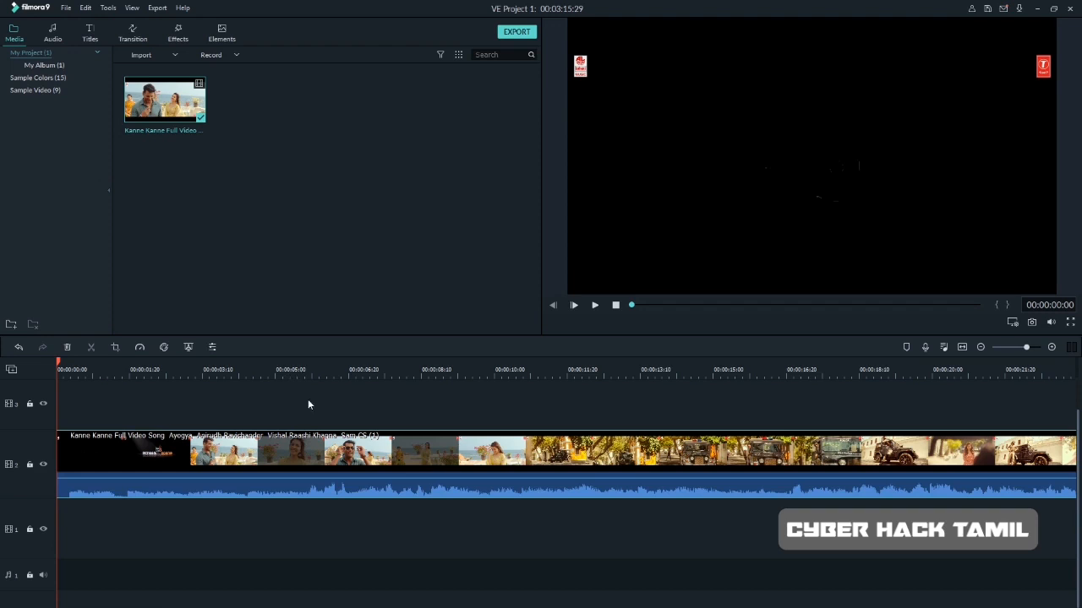
# Place the playhead at 00:00:03:05 and crop the clip to about 1466 x 825, excluding the black bars and corner logos
pyautogui.click(285, 372)
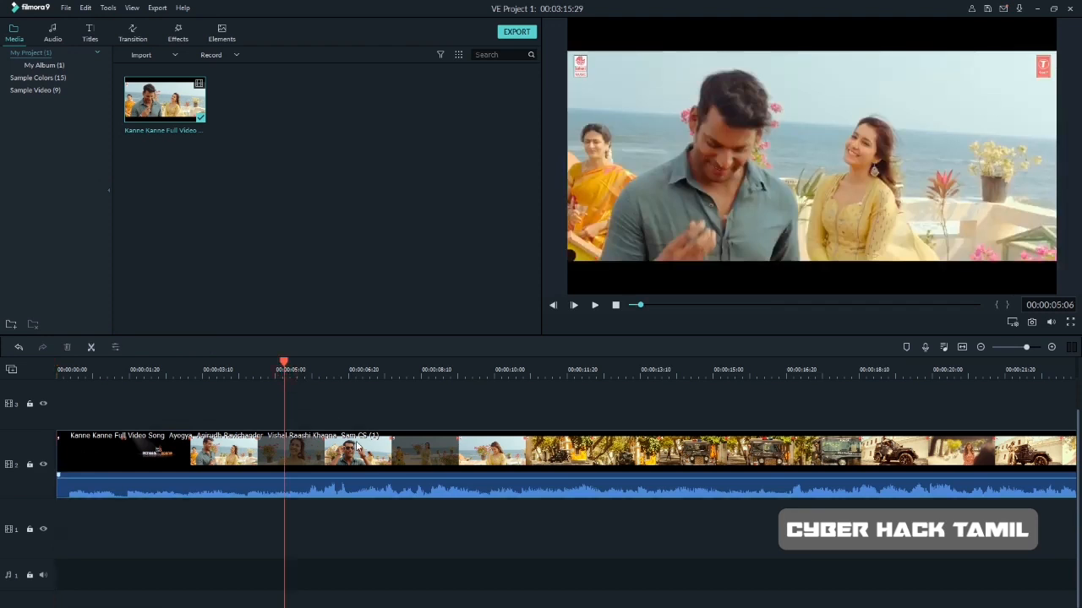
pyautogui.click(196, 378)
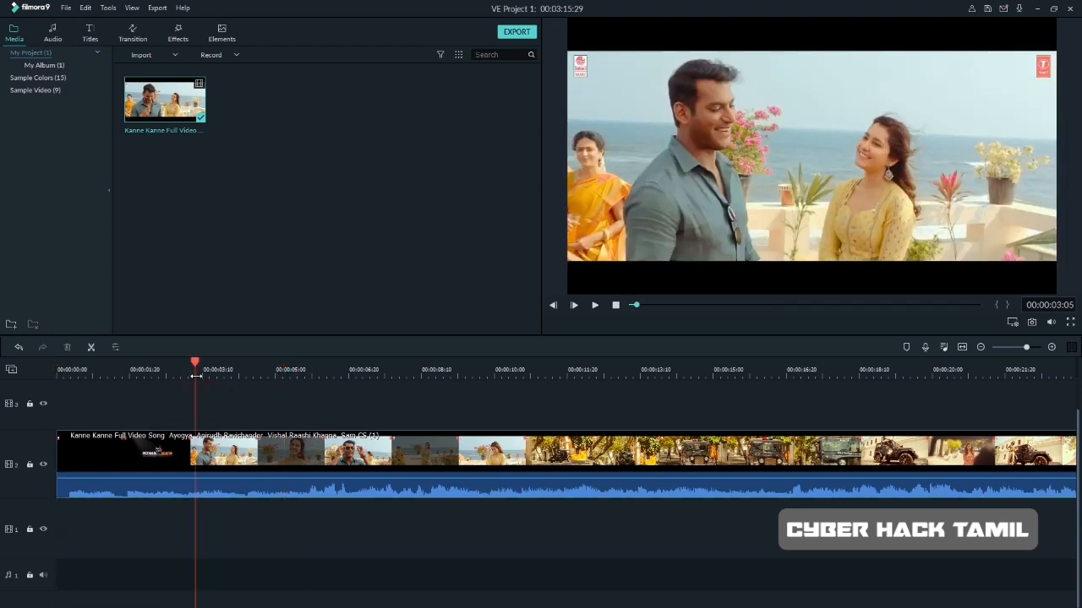
pyautogui.rightClick(306, 463)
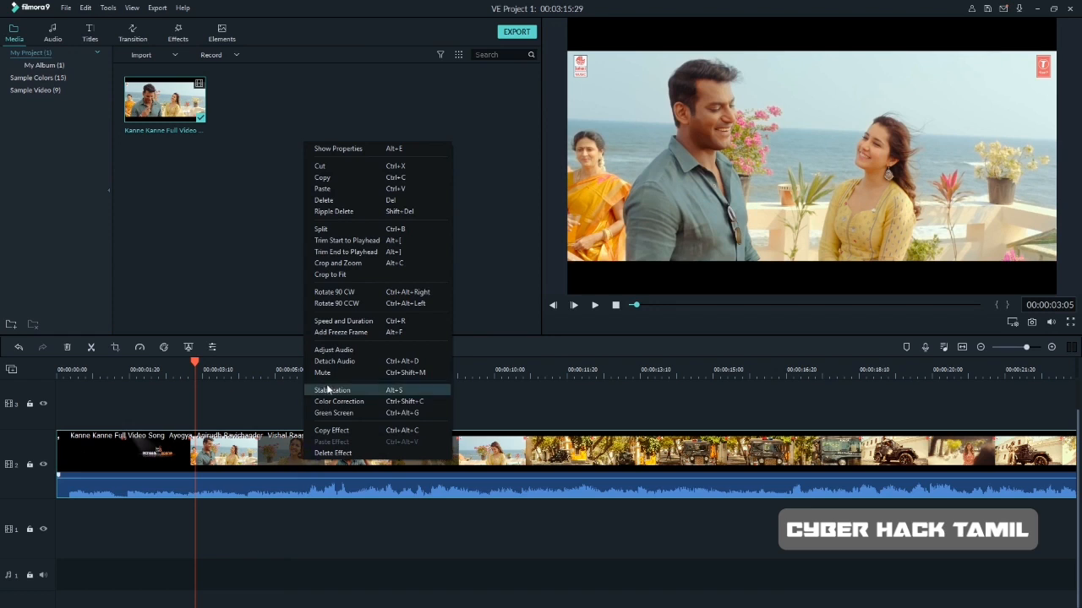
pyautogui.click(345, 263)
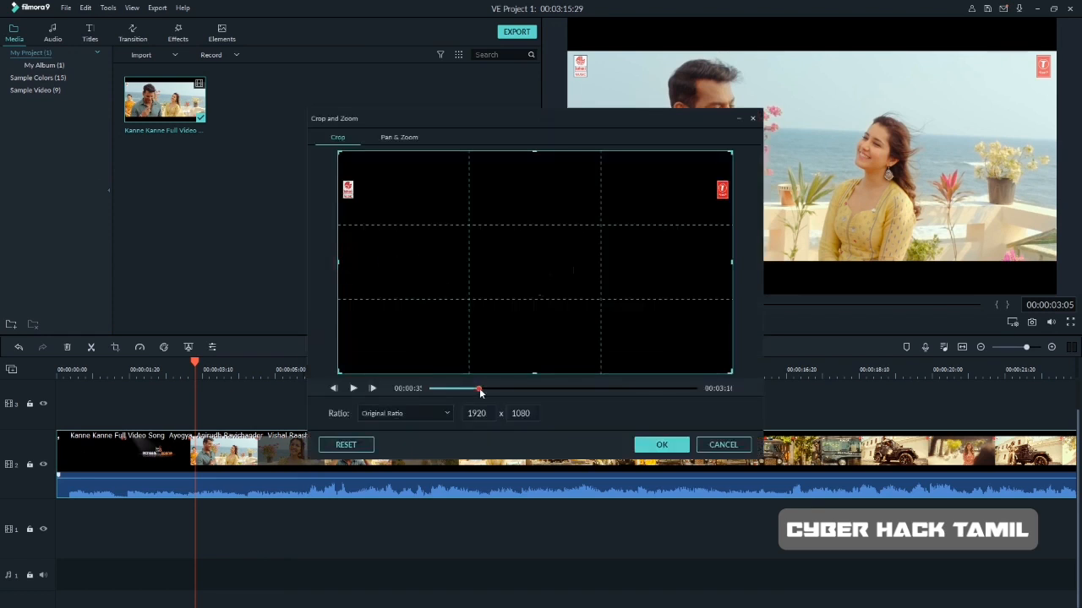
pyautogui.moveTo(432, 388); pyautogui.dragTo(478, 390)
pyautogui.moveTo(339, 152); pyautogui.dragTo(384, 192)
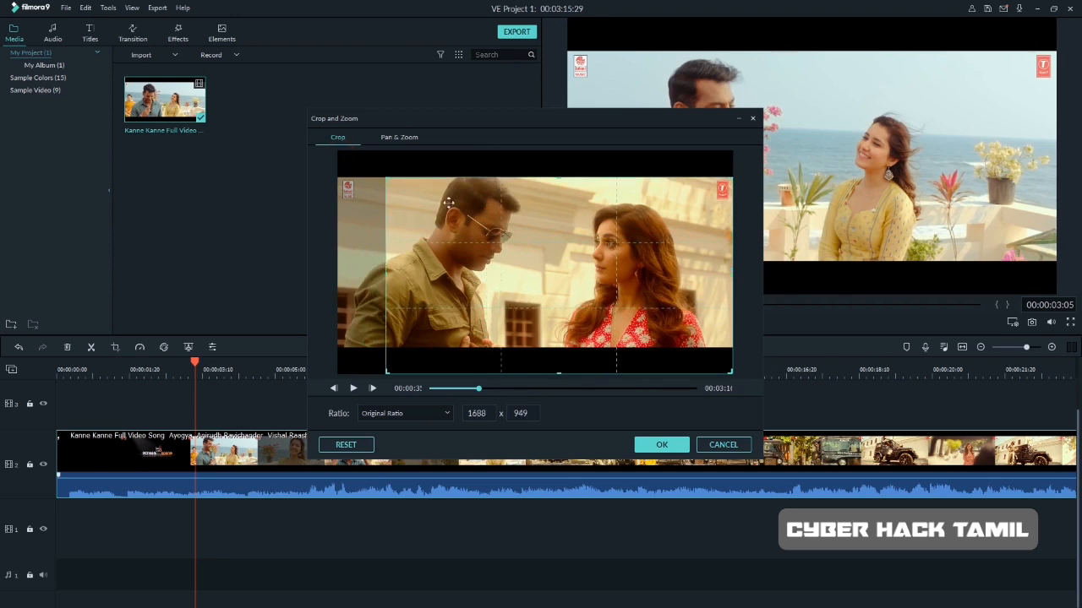
pyautogui.moveTo(732, 372); pyautogui.dragTo(687, 346)
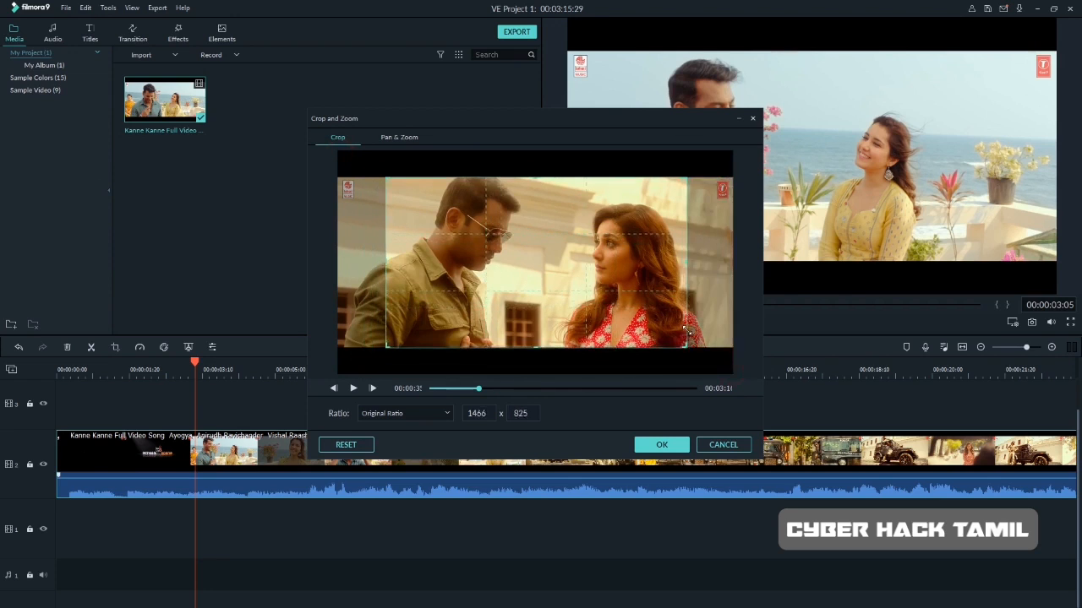
pyautogui.click(661, 445)
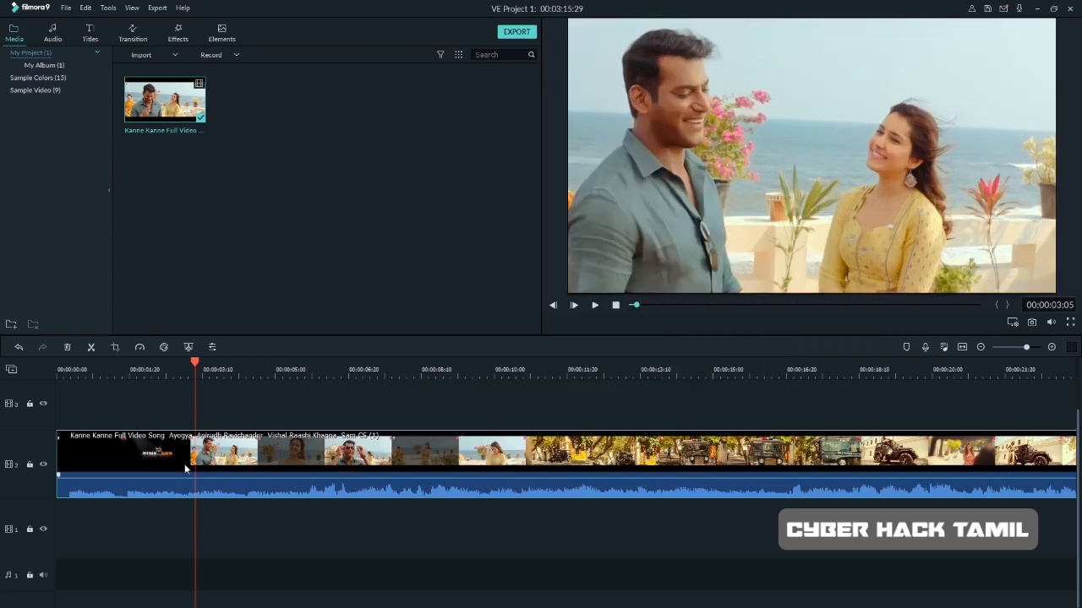
# Cut off the clip's opening before 00:00:03:05 and move the remaining footage to the start of track 2
pyautogui.click(91, 347)
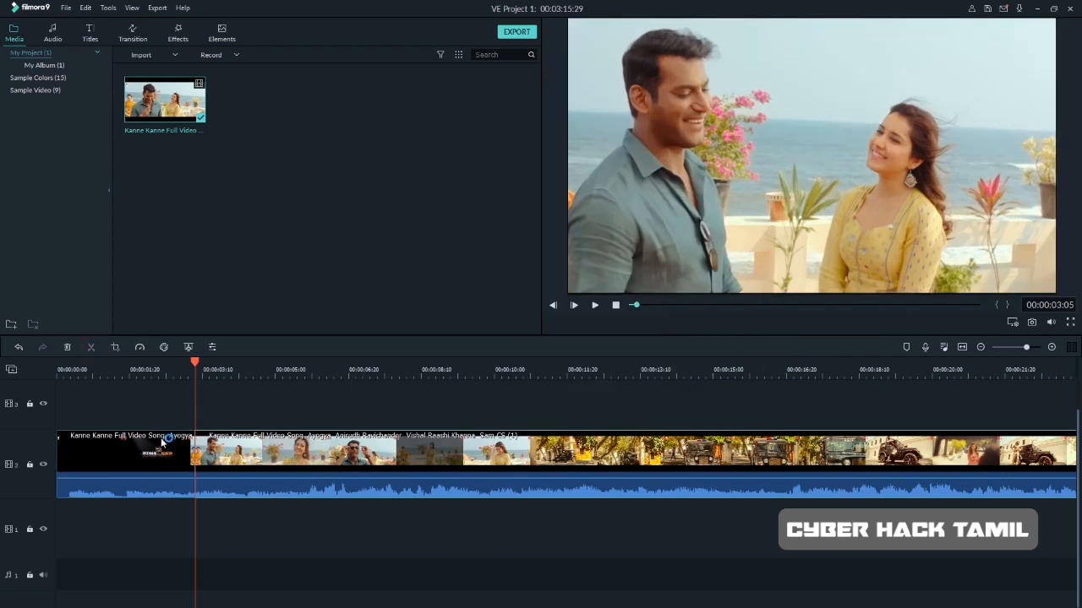
pyautogui.click(169, 454)
pyautogui.press('Delete')
pyautogui.click(90, 458)
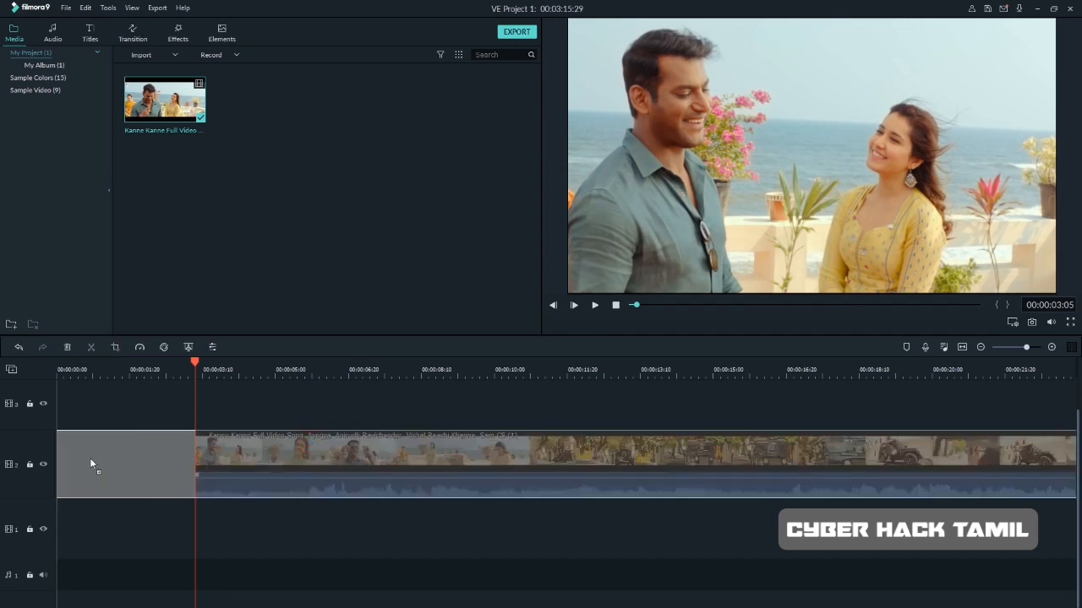
pyautogui.press('Delete')
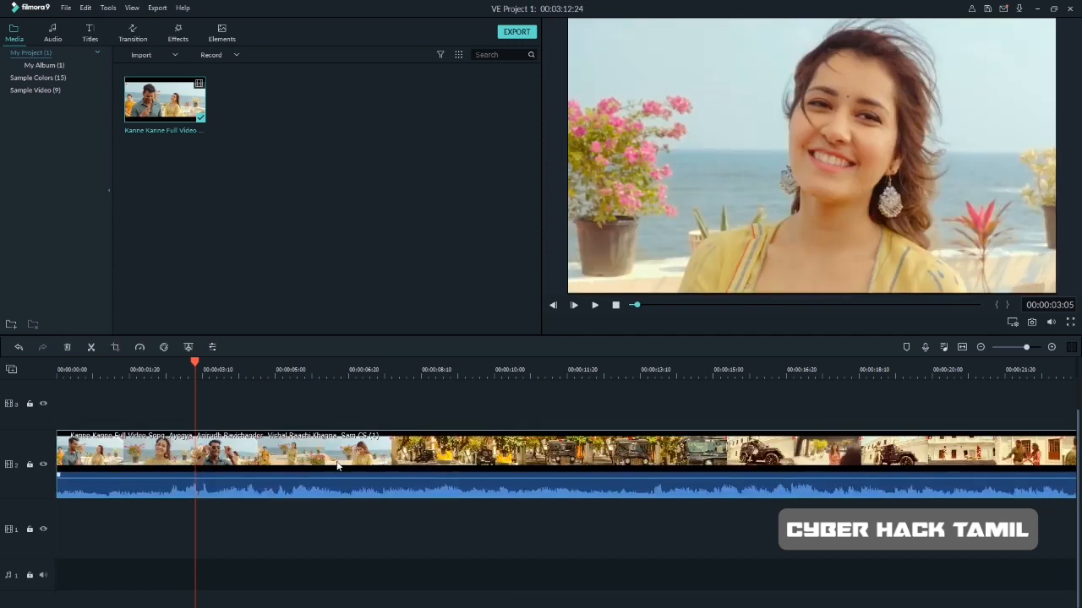
pyautogui.click(72, 372)
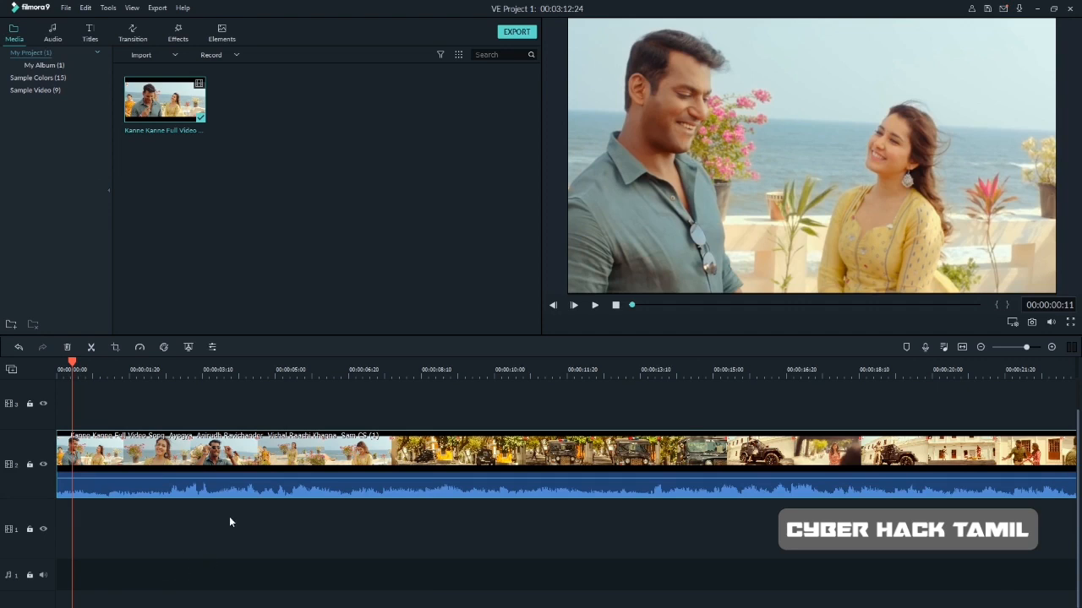
# Switch to the My Video1 player to examine the example's two side-by-side pictures and return to Filmora9
pyautogui.press('super')
pyautogui.hotkey('alt', 'Tab')
pyautogui.click(679, 336)
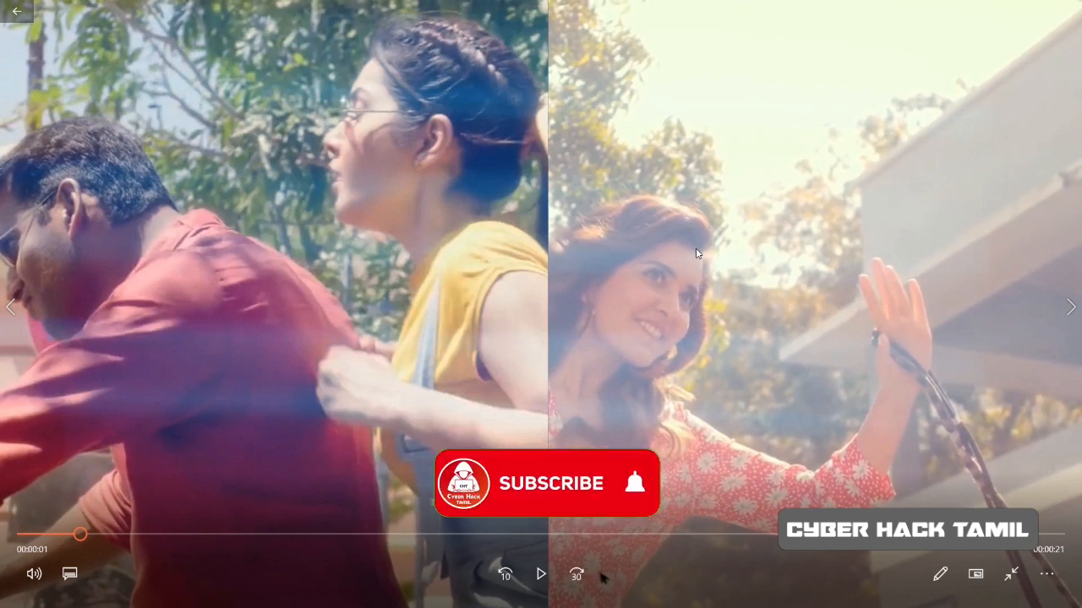
pyautogui.hotkey('alt', 'Tab')
pyautogui.click(524, 278)
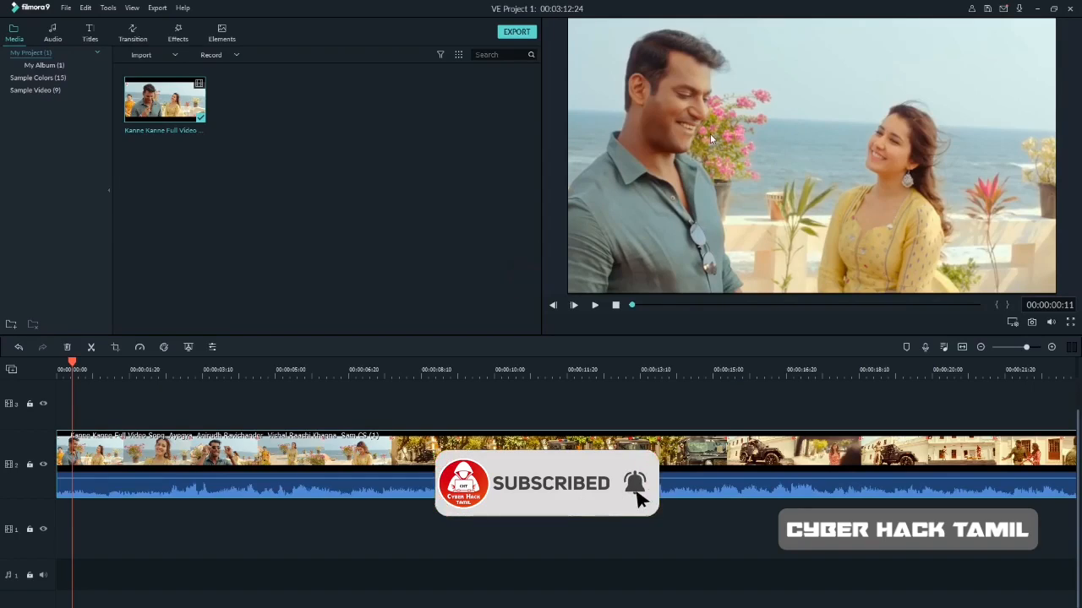
pyautogui.hotkey('alt', 'Tab')
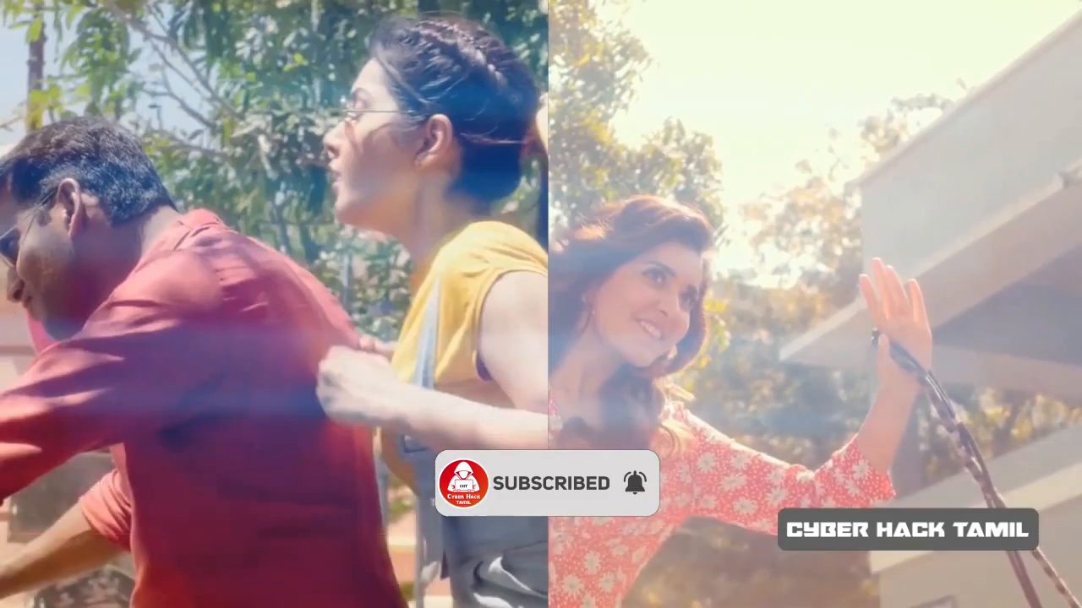
pyautogui.hotkey('alt', 'Tab')
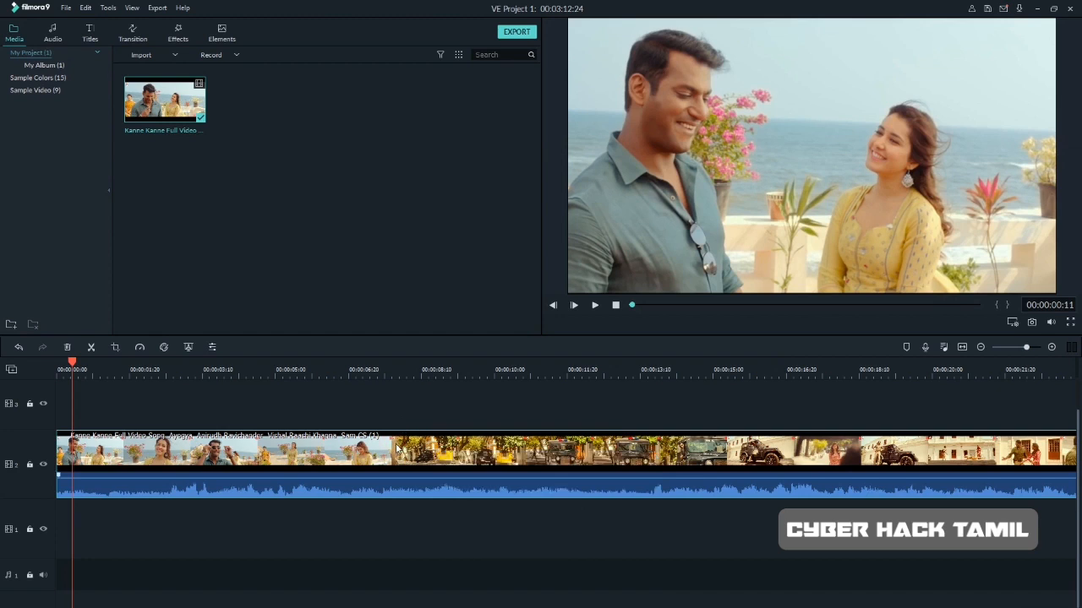
# Browse the available filter effects in the Effects library
pyautogui.click(178, 37)
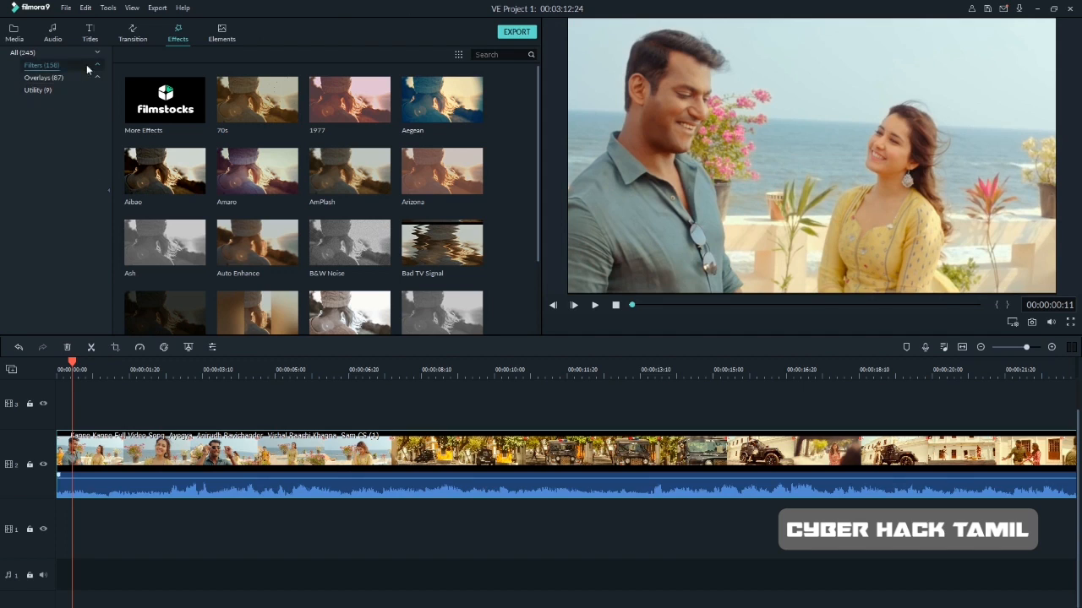
pyautogui.scroll(-5, 385, 197)
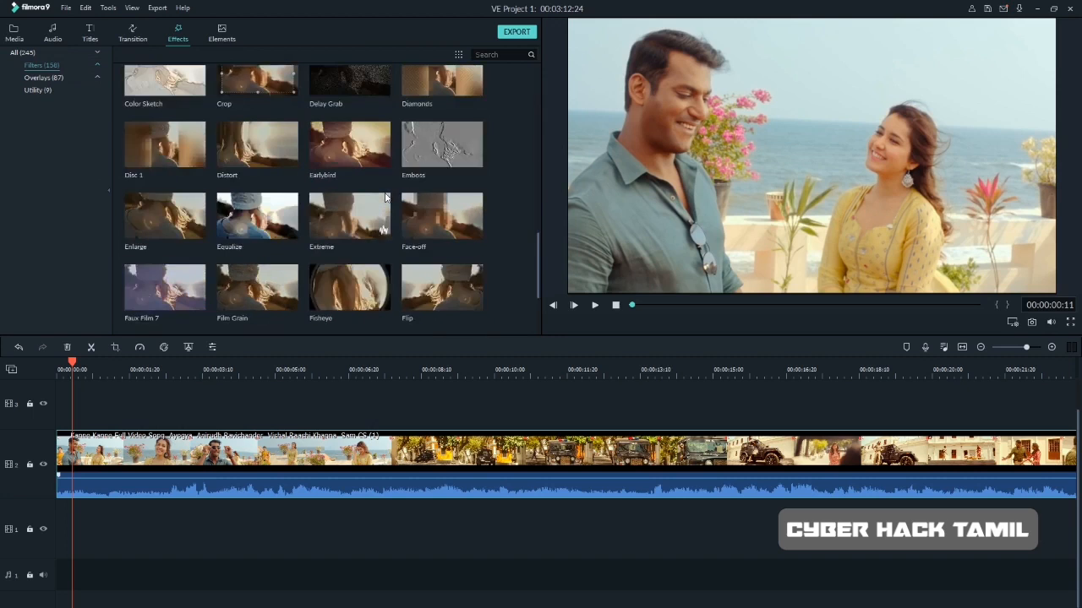
pyautogui.scroll(-5, 385, 197)
pyautogui.scroll(10, 385, 197)
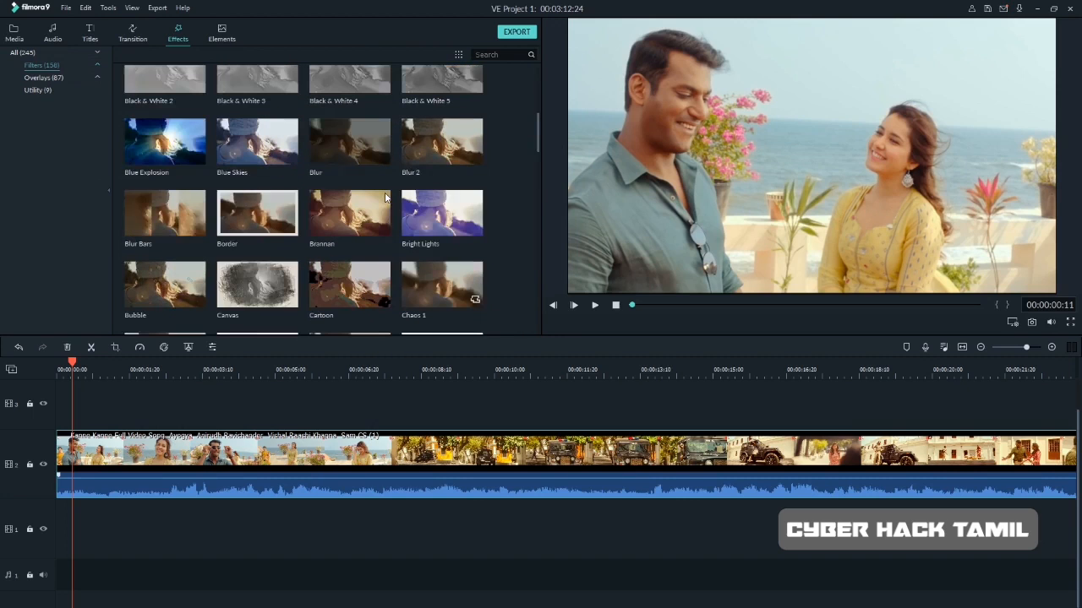
pyautogui.scroll(5, 386, 197)
pyautogui.scroll(-20, 386, 197)
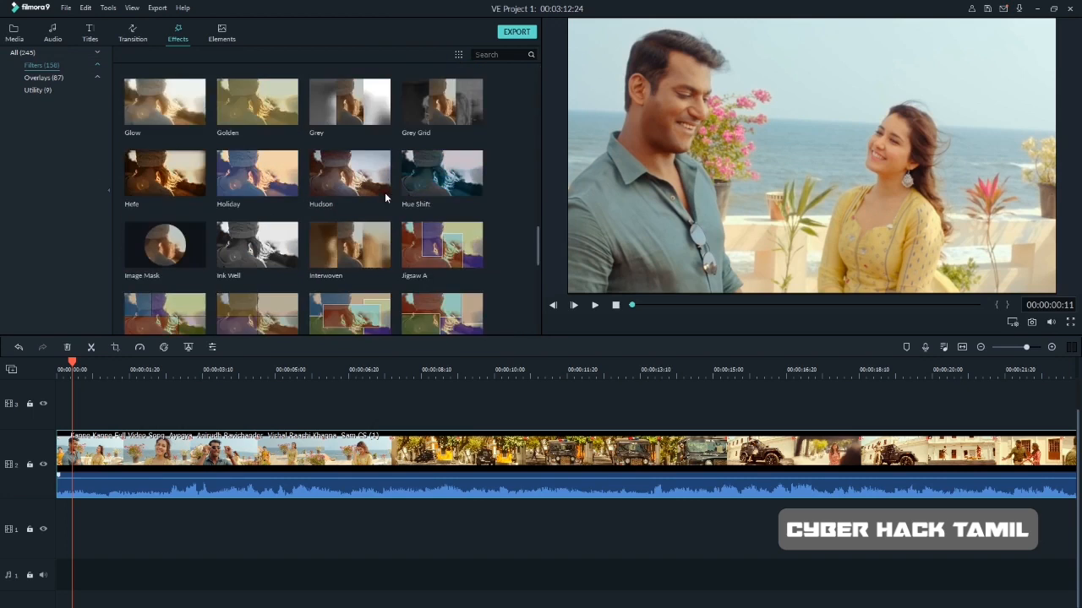
pyautogui.scroll(20, 386, 197)
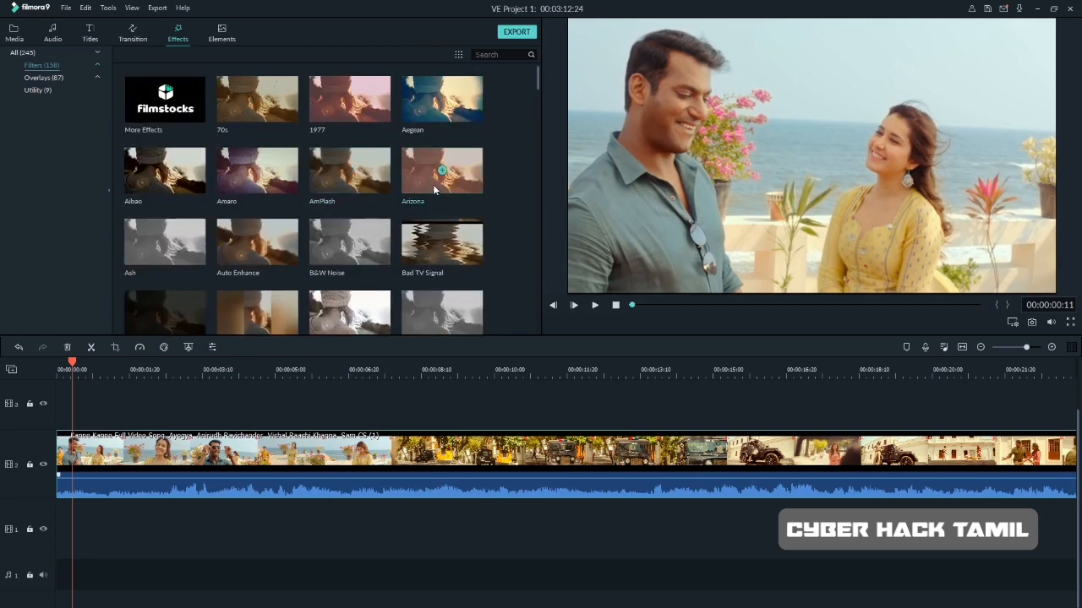
# Try the 1977 filter on track 3 above the start of the clip and remove it
pyautogui.moveTo(368, 114); pyautogui.dragTo(63, 407)
pyautogui.click(179, 370)
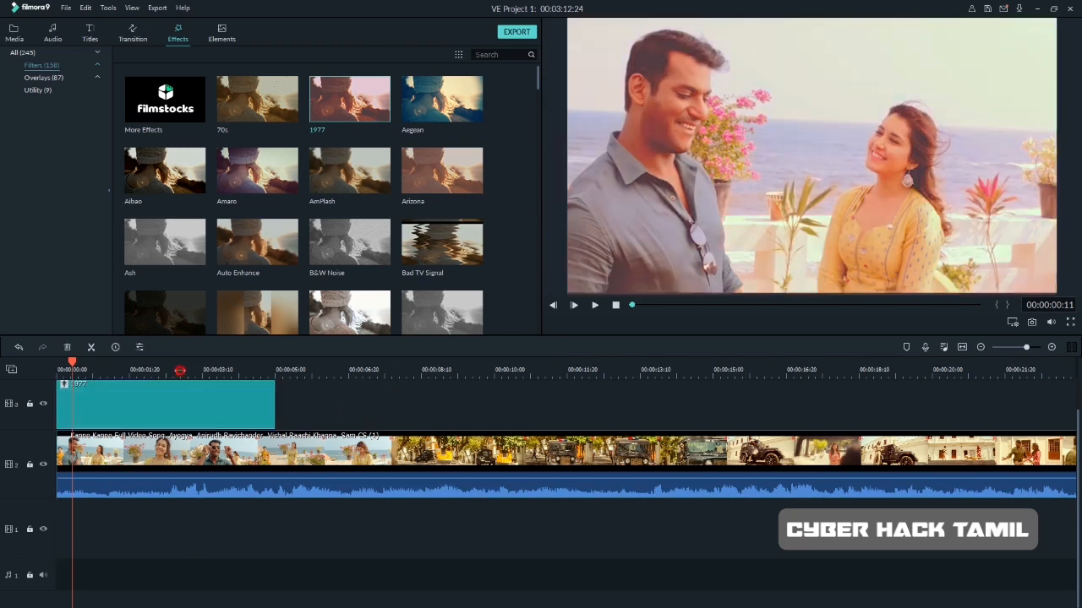
pyautogui.click(43, 404)
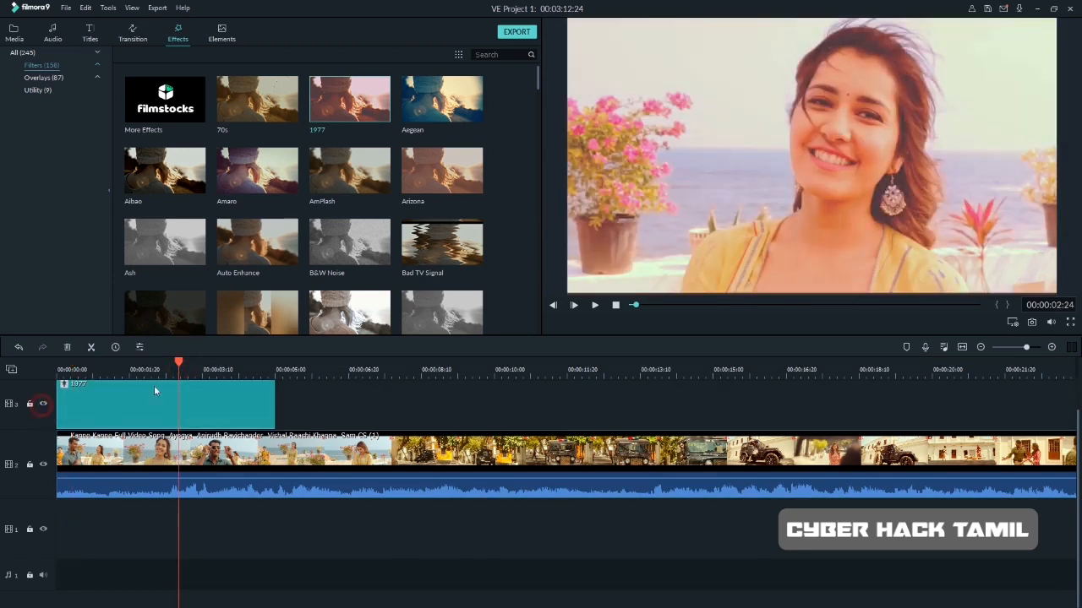
pyautogui.press('Delete')
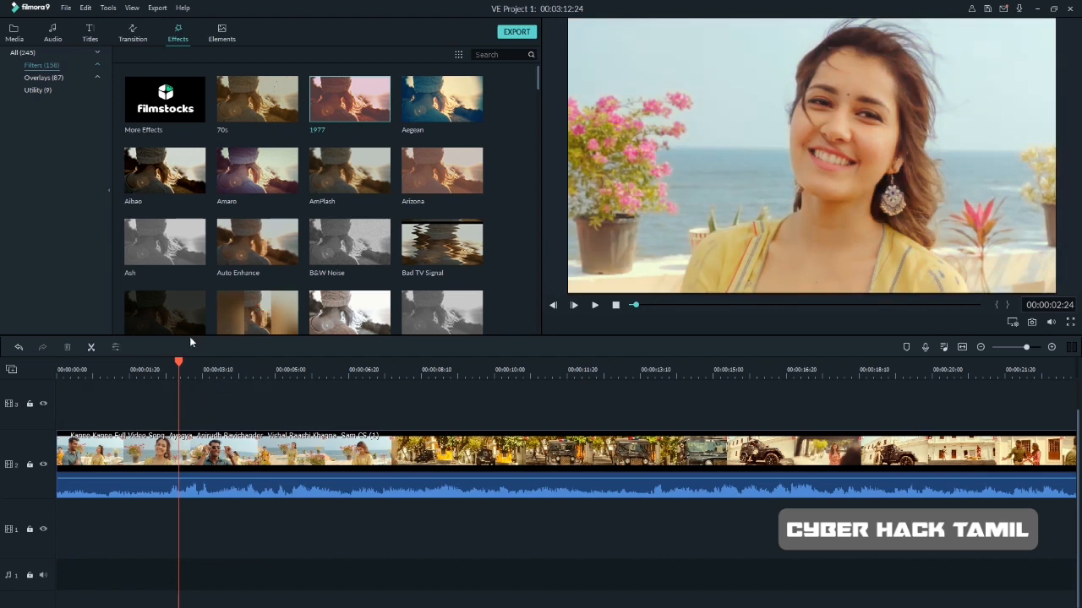
# Return the playhead to the beginning and apply the Crop utility effect to the clip on track 2
pyautogui.moveTo(179, 361); pyautogui.dragTo(6, 381)
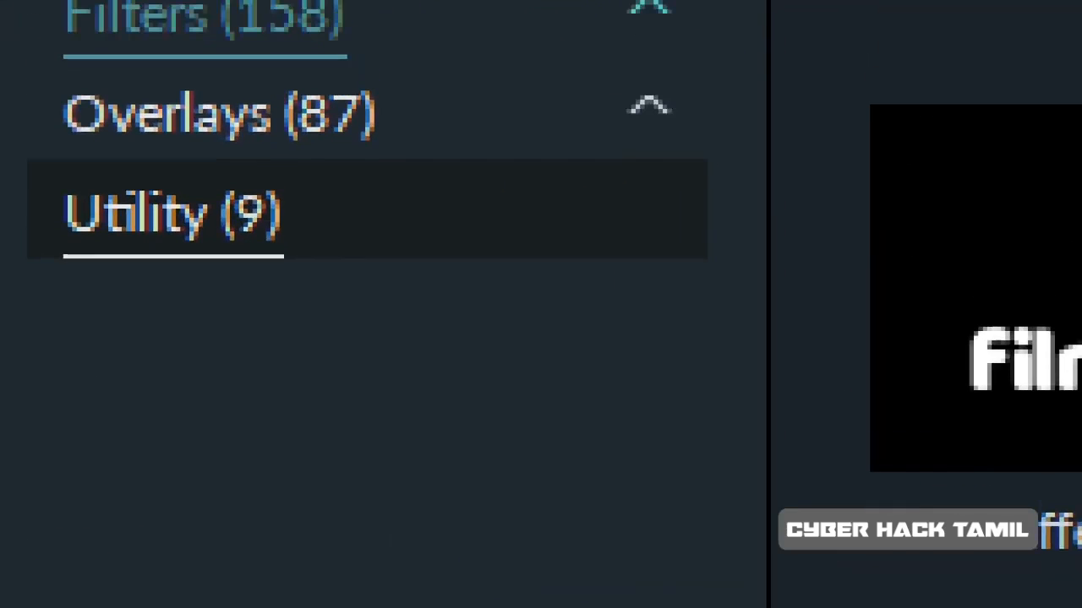
pyautogui.moveTo(20, 97); pyautogui.dragTo(773, 37)
pyautogui.moveTo(34, 187)
pyautogui.mouseDown()
pyautogui.moveTo(164, 444)
pyautogui.moveTo(180, 241)
pyautogui.mouseUp()
pyautogui.press('Escape')
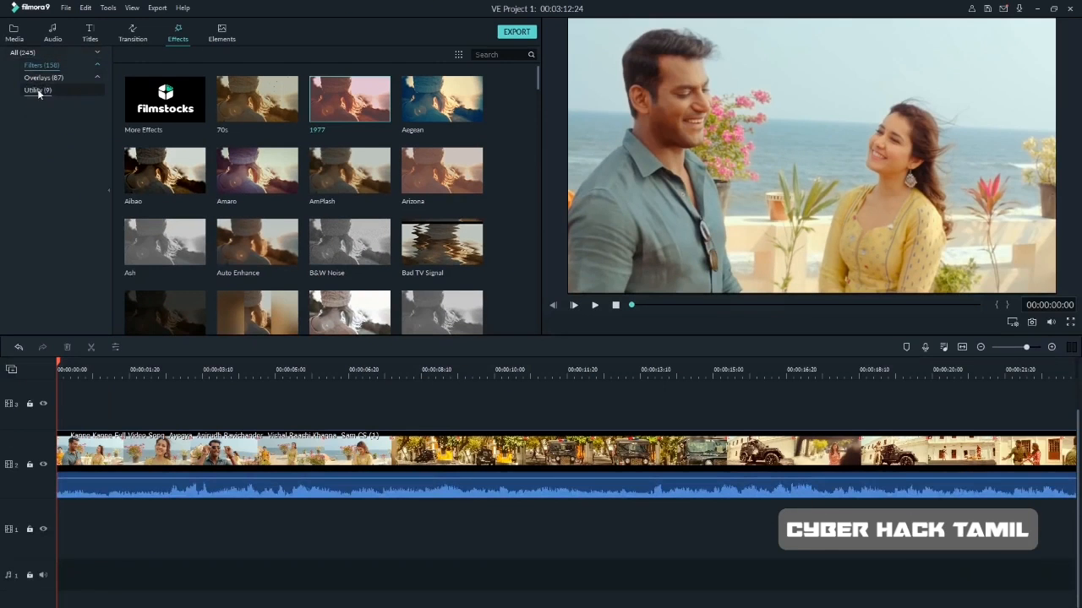
pyautogui.click(37, 90)
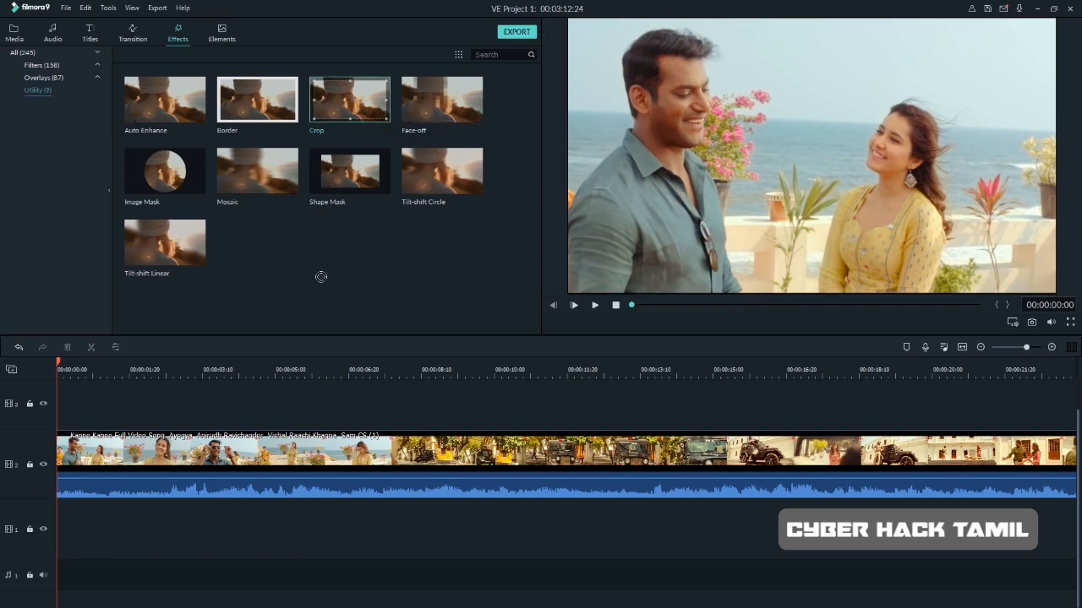
pyautogui.moveTo(321, 276); pyautogui.dragTo(341, 453)
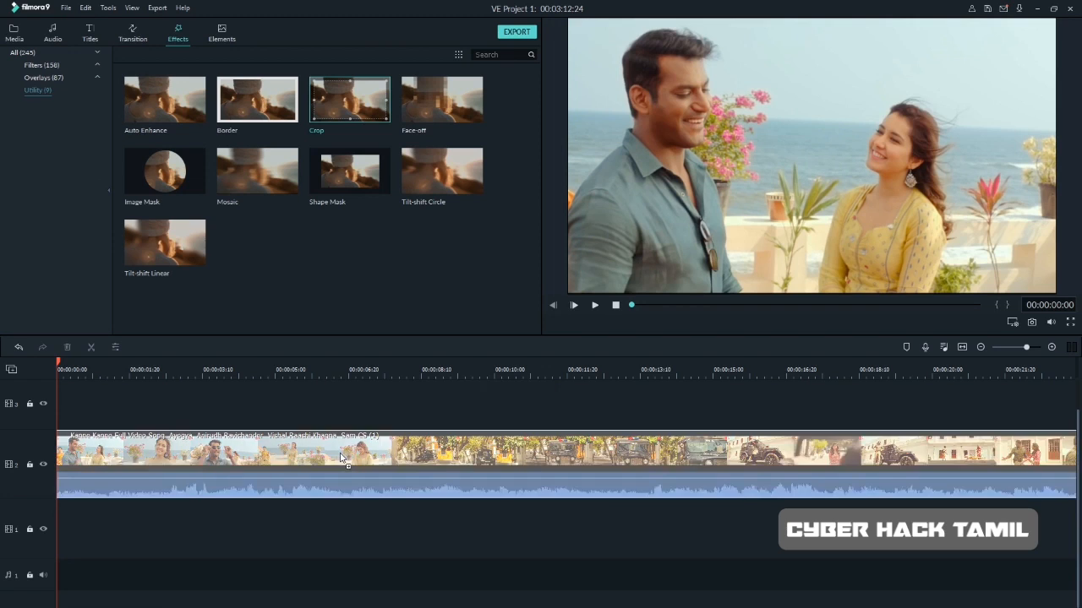
# Crop the track 2 clip with Left 31 and Right 29 in its Crop effect, using the frame at 00:00:38:28 as reference
pyautogui.moveTo(342, 457)
pyautogui.mouseDown()
pyautogui.moveTo(346, 407)
pyautogui.moveTo(344, 463)
pyautogui.mouseUp()
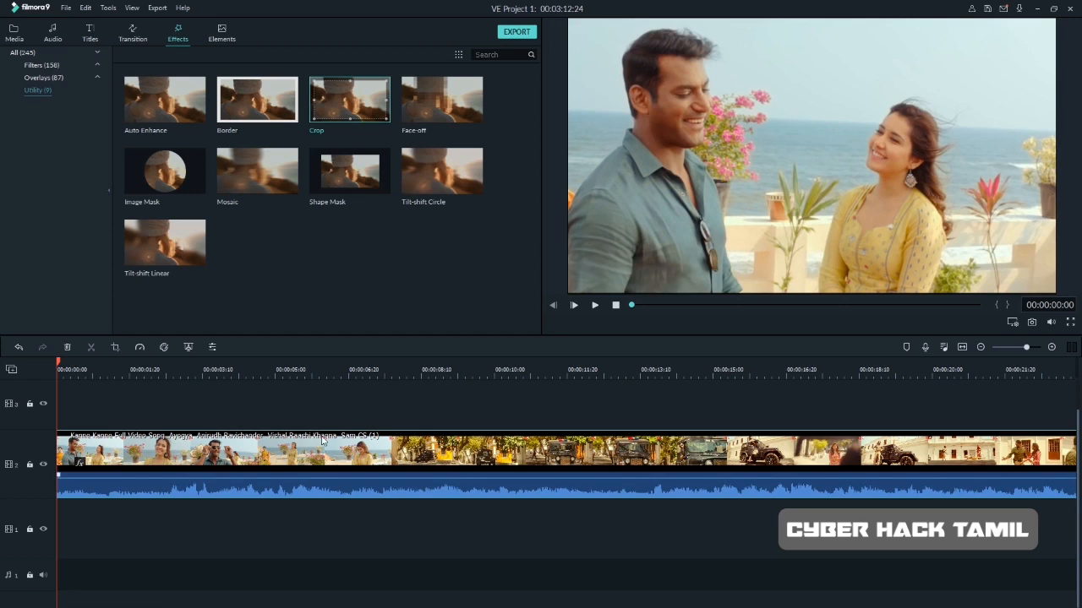
pyautogui.doubleClick(290, 459)
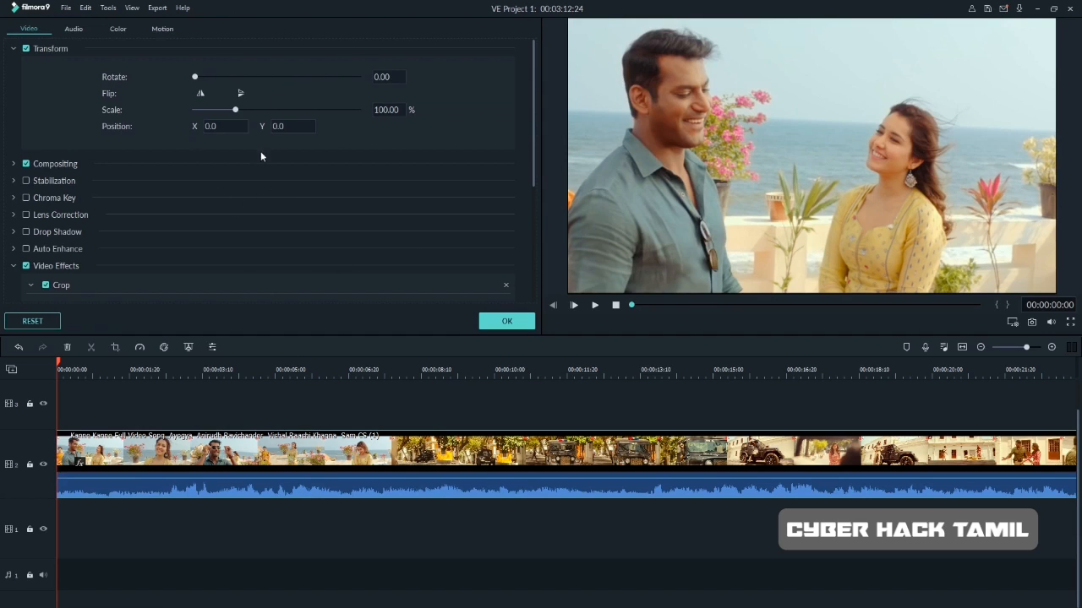
pyautogui.scroll(-3, 221, 175)
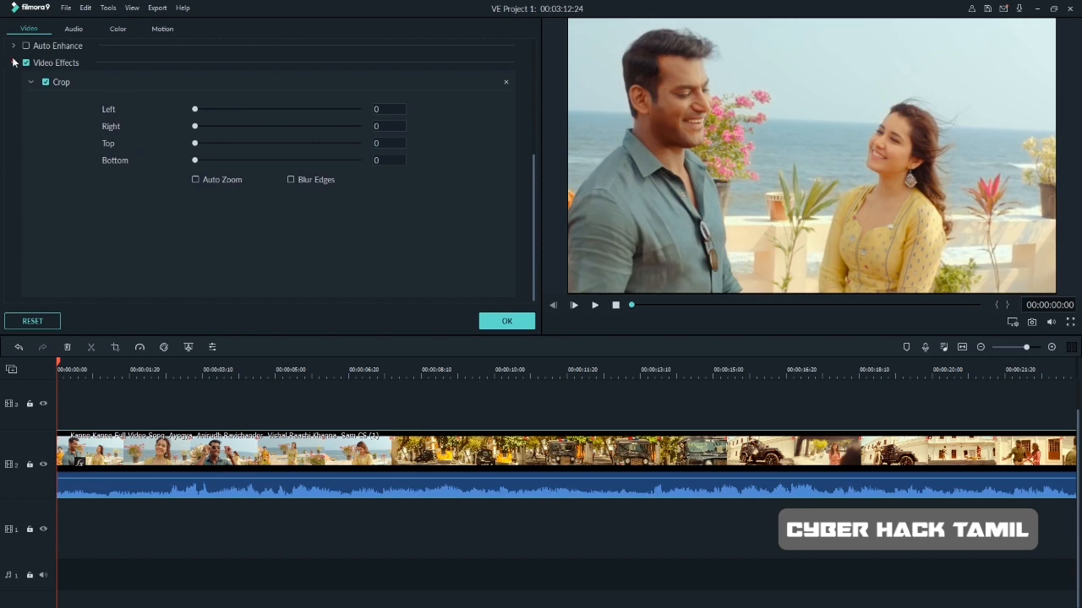
pyautogui.click(12, 61)
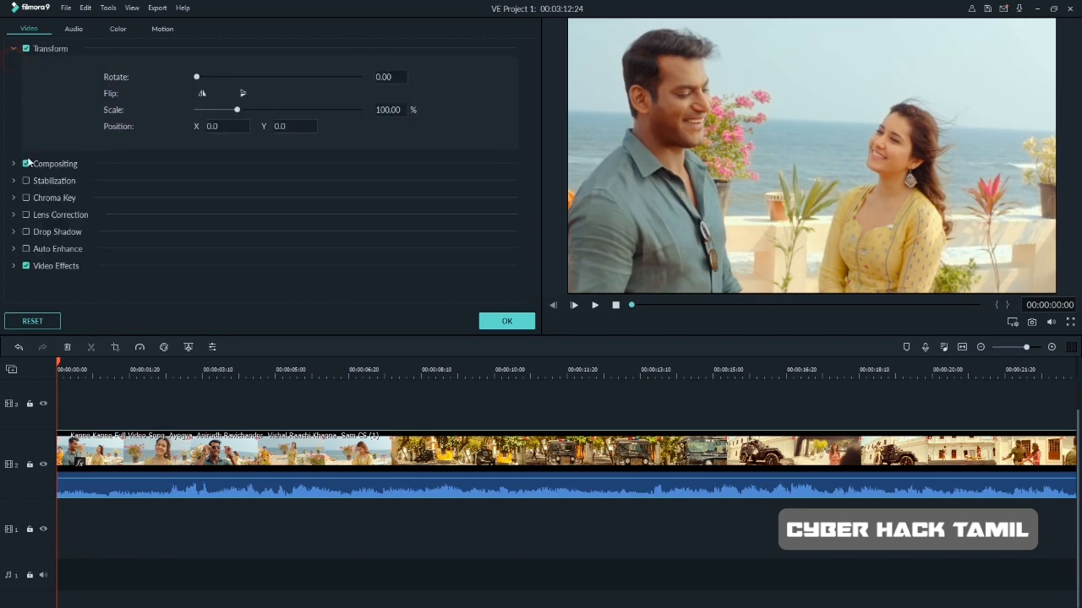
pyautogui.click(14, 265)
pyautogui.scroll(-3, 84, 257)
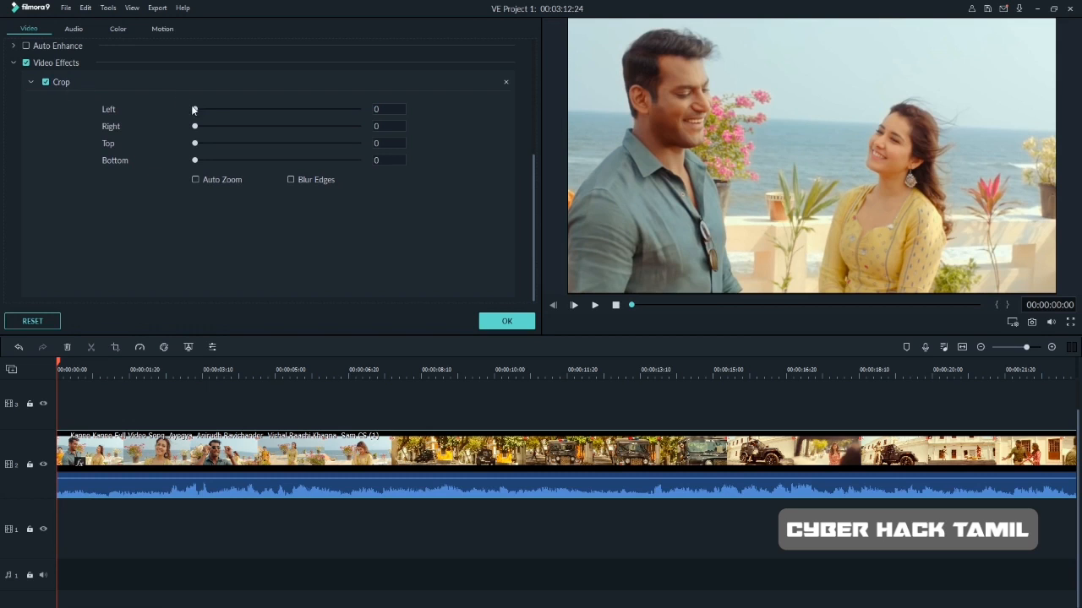
pyautogui.moveTo(688, 306); pyautogui.dragTo(701, 304)
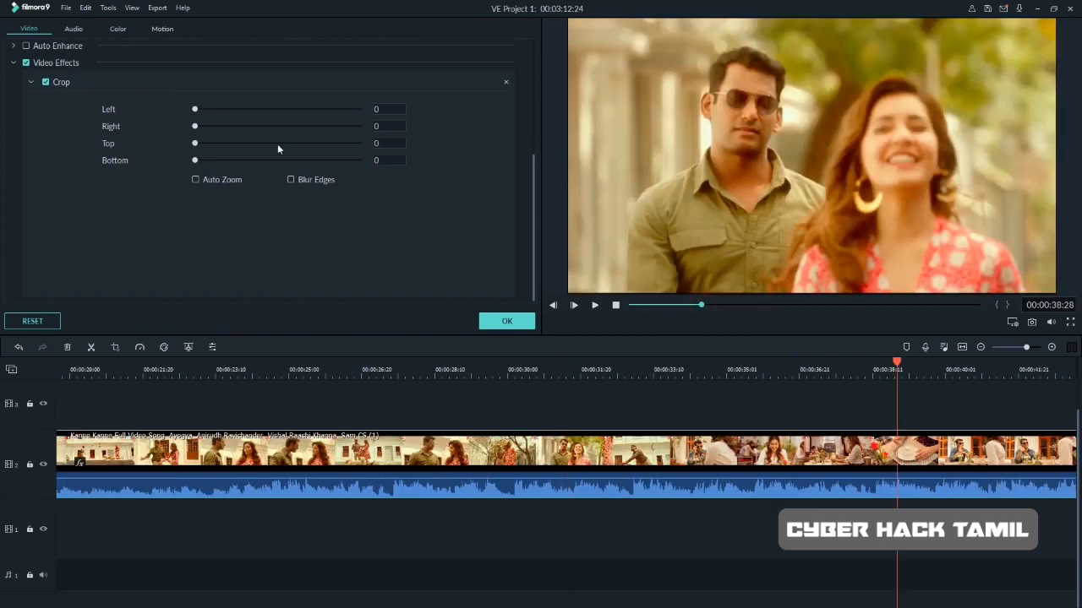
pyautogui.moveTo(198, 109); pyautogui.dragTo(283, 109)
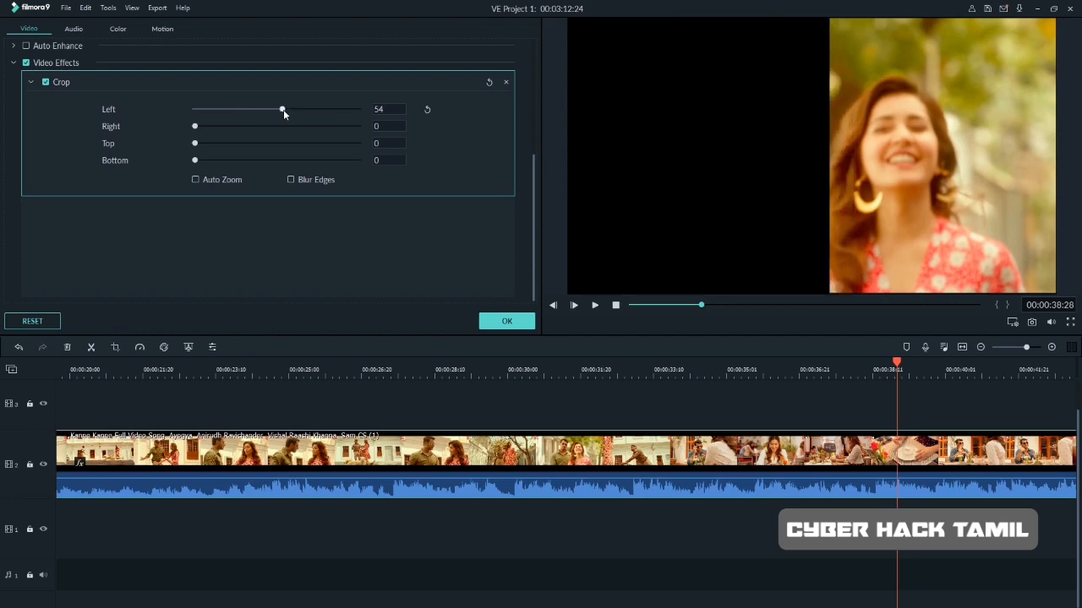
pyautogui.moveTo(283, 109); pyautogui.dragTo(245, 111)
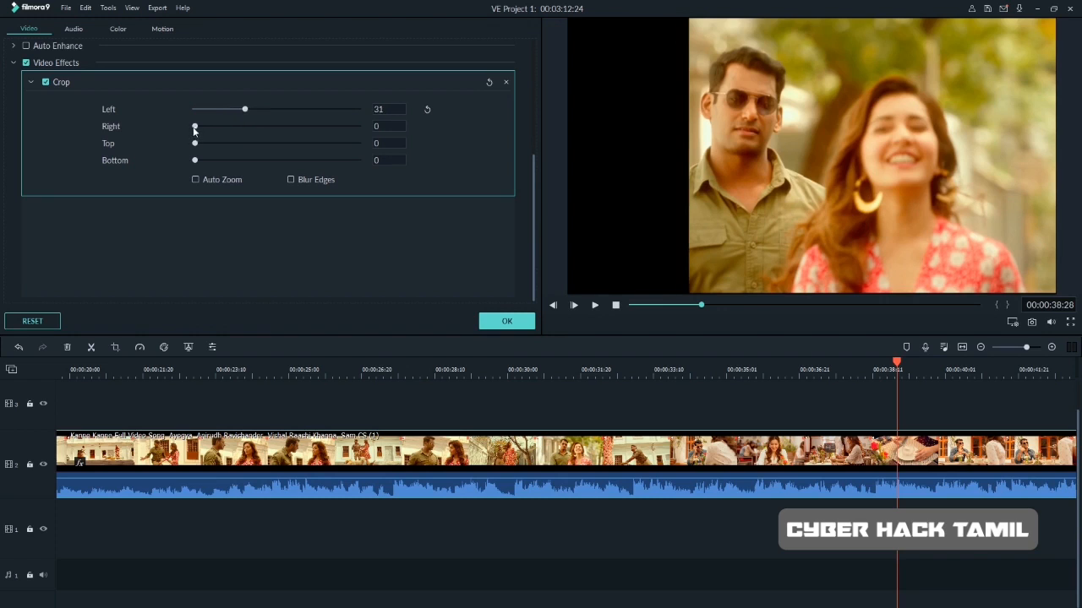
pyautogui.moveTo(196, 127); pyautogui.dragTo(241, 128)
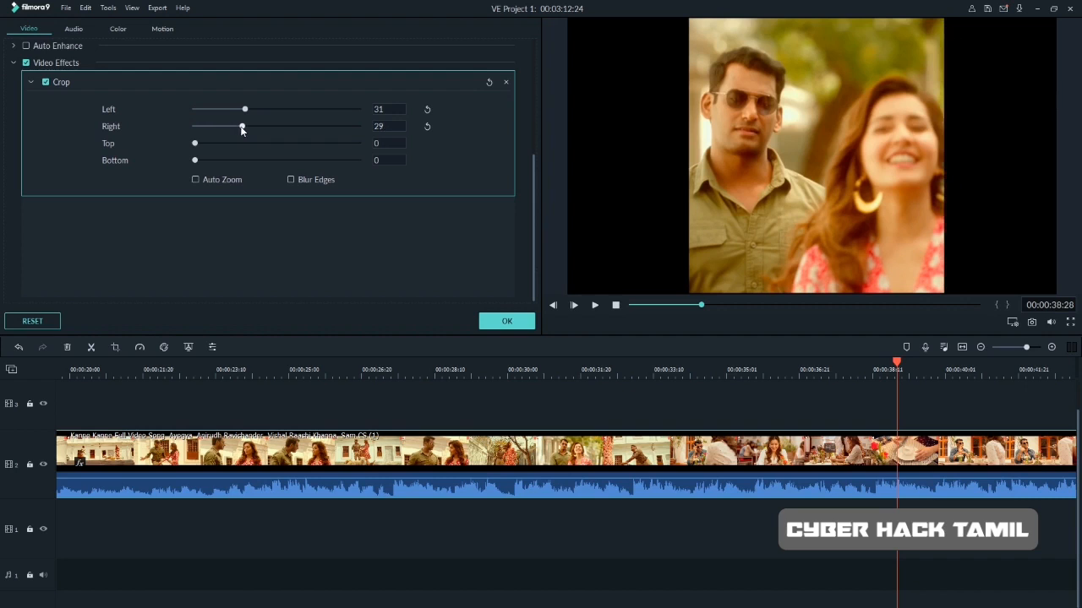
# Shift the cropped track 2 clip to the right half of the picture by setting its X position to 195 and confirm
pyautogui.scroll(4, 199, 158)
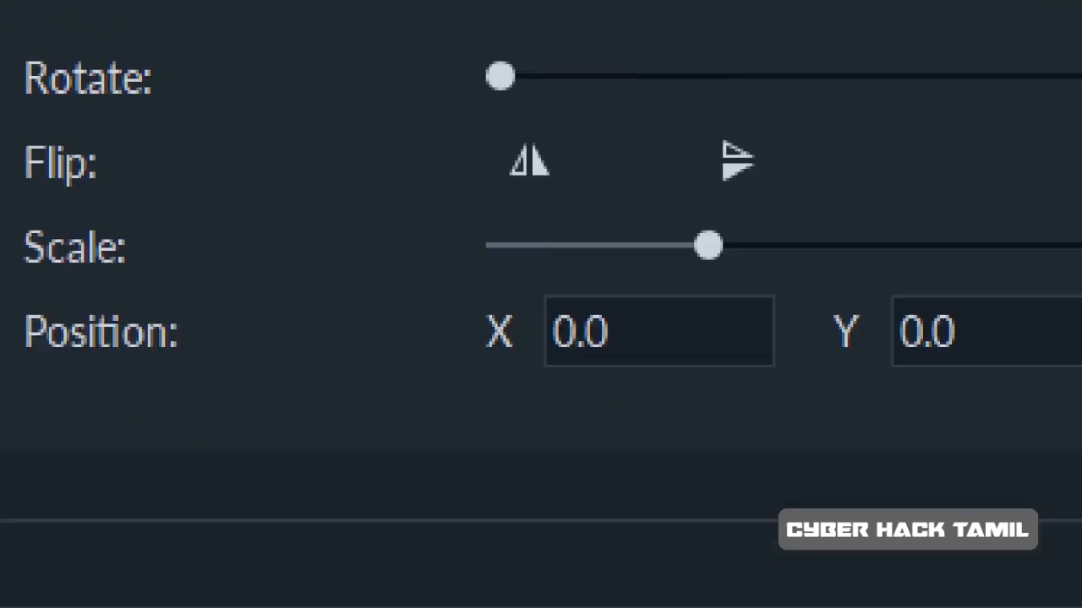
pyautogui.press('g')
pyautogui.moveTo(33, 321); pyautogui.dragTo(167, 316)
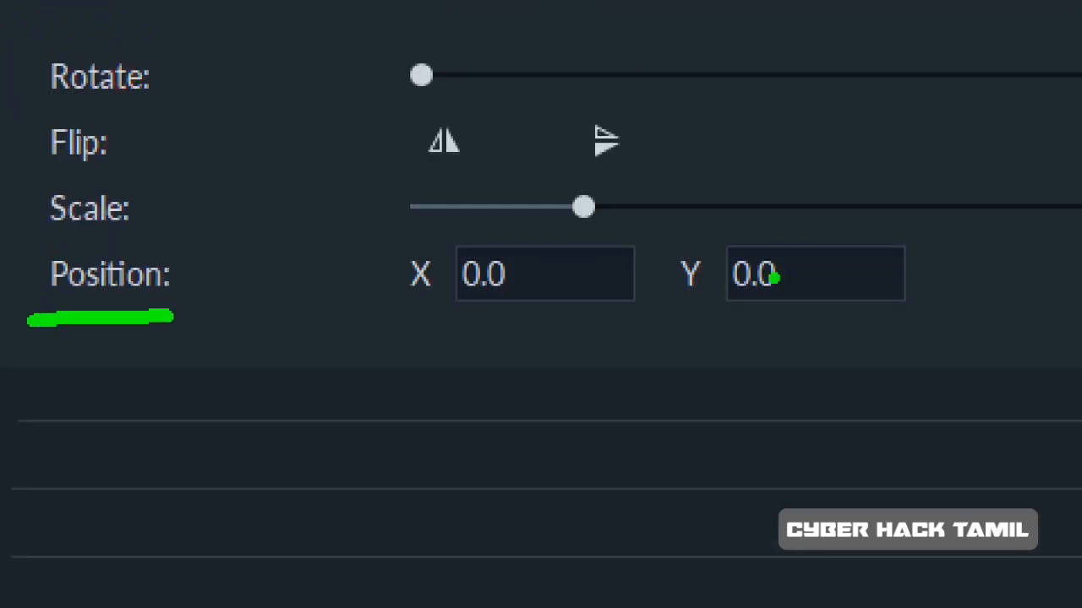
pyautogui.press('Escape')
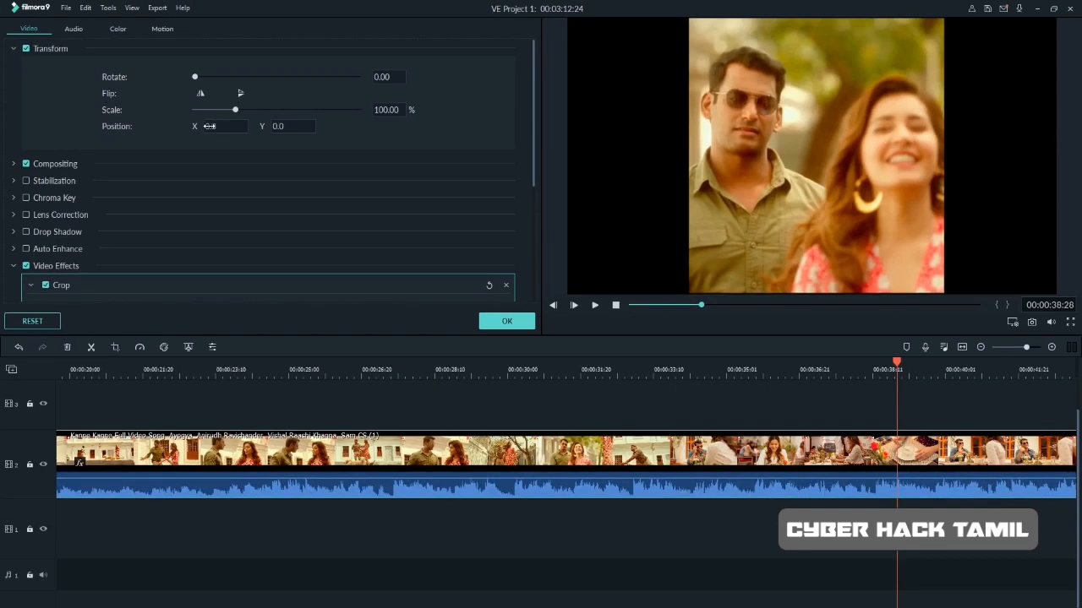
pyautogui.click(209, 126)
pyautogui.click(206, 143)
pyautogui.moveTo(212, 126); pyautogui.dragTo(775, 126)
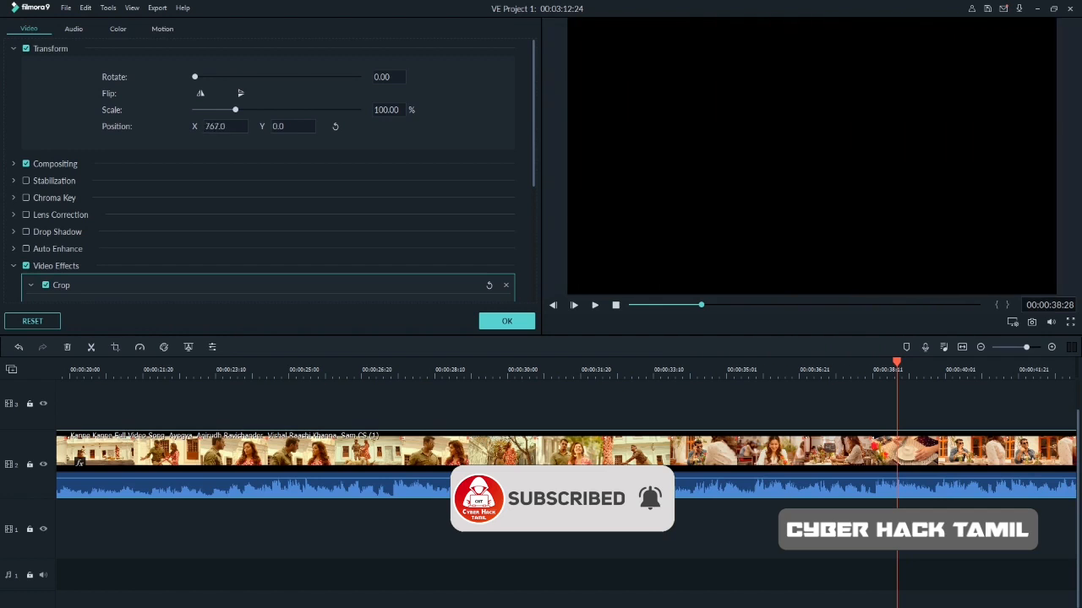
pyautogui.moveTo(644, 126); pyautogui.dragTo(334, 125)
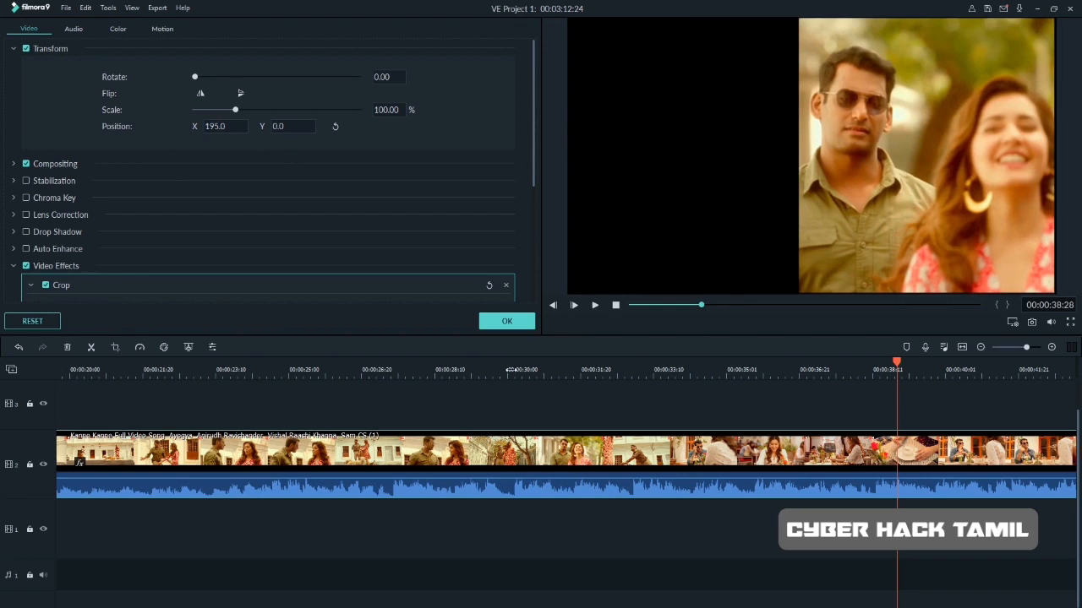
pyautogui.click(515, 325)
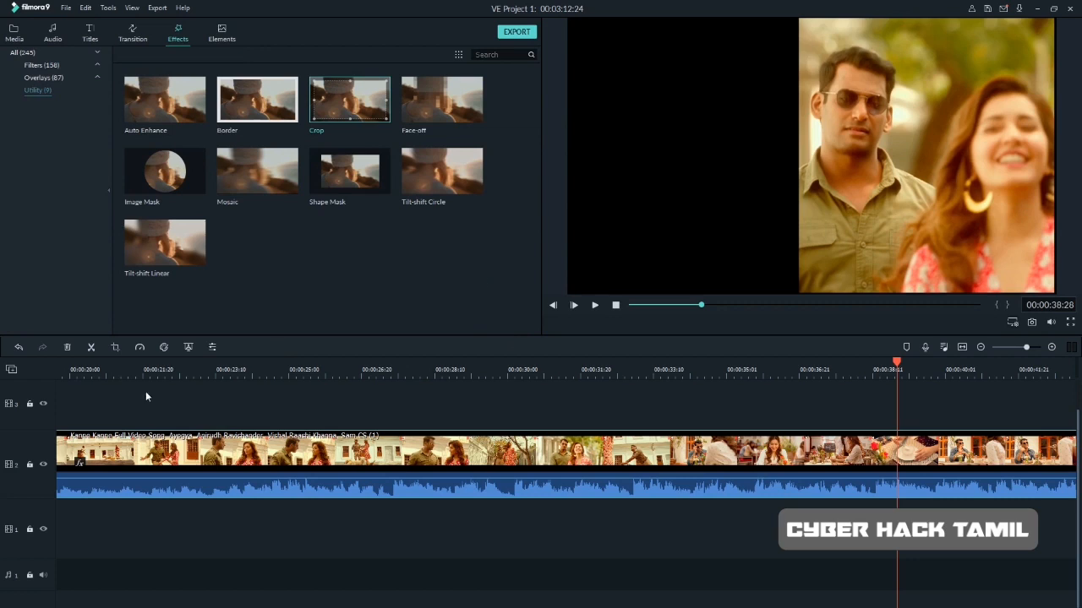
# Add a second copy of the song video from the project media and place it on track 1
pyautogui.click(13, 37)
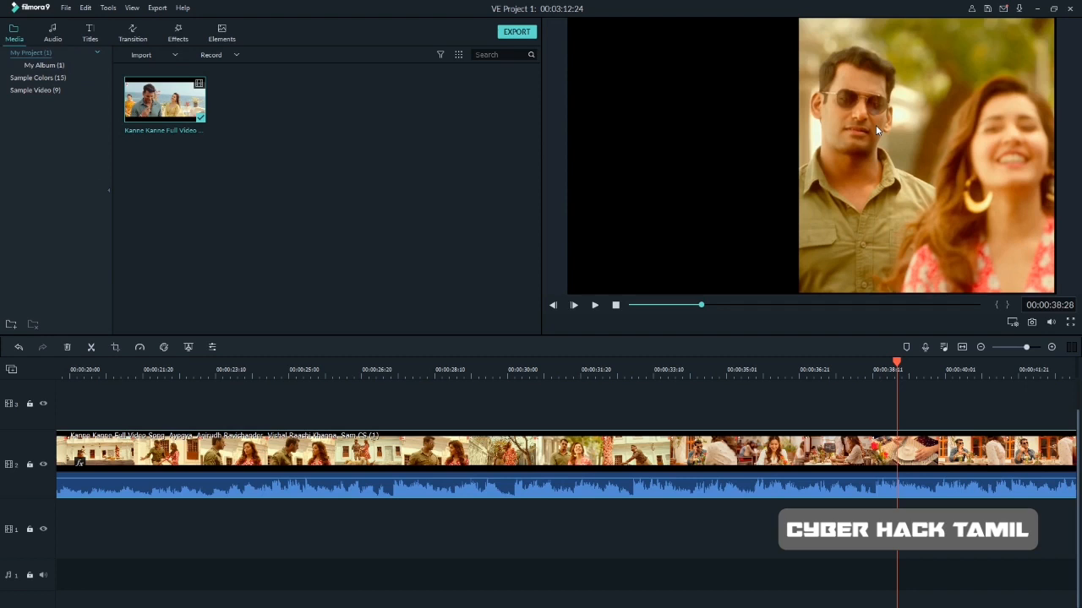
pyautogui.moveTo(178, 112); pyautogui.dragTo(48, 415)
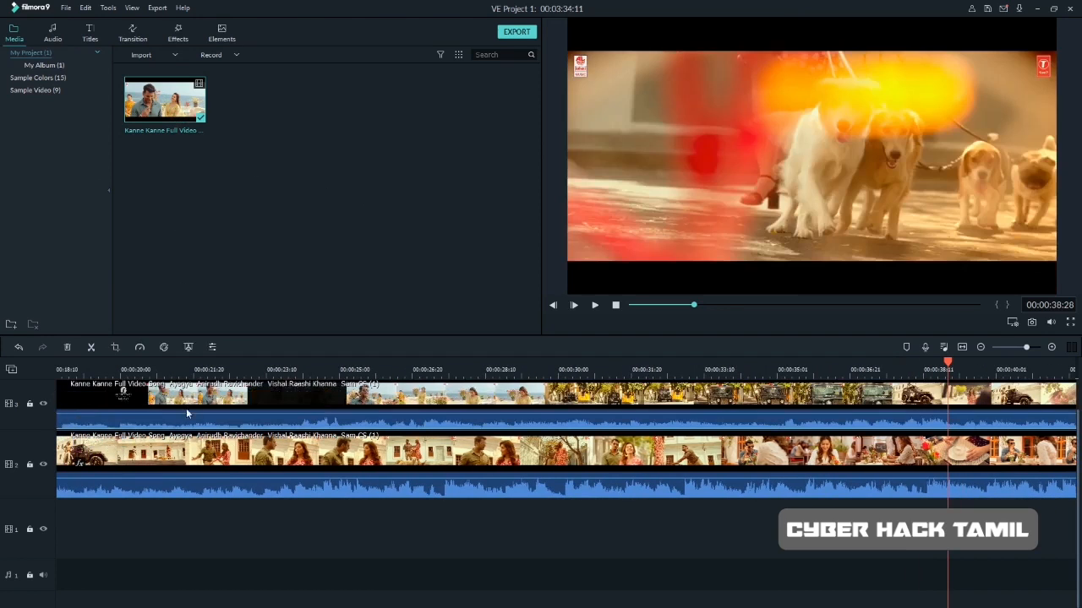
pyautogui.moveTo(214, 406); pyautogui.dragTo(197, 531)
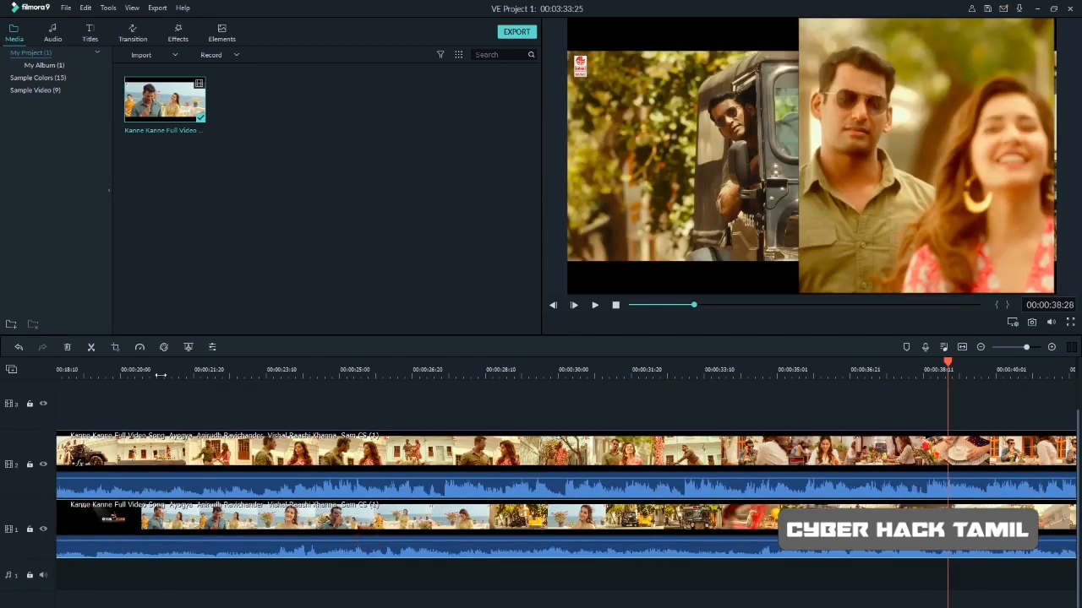
# Cut away the track 1 clip's opening up to 00:00:38:20 and move the remaining part to the start of the timeline
pyautogui.click(160, 372)
pyautogui.click(91, 348)
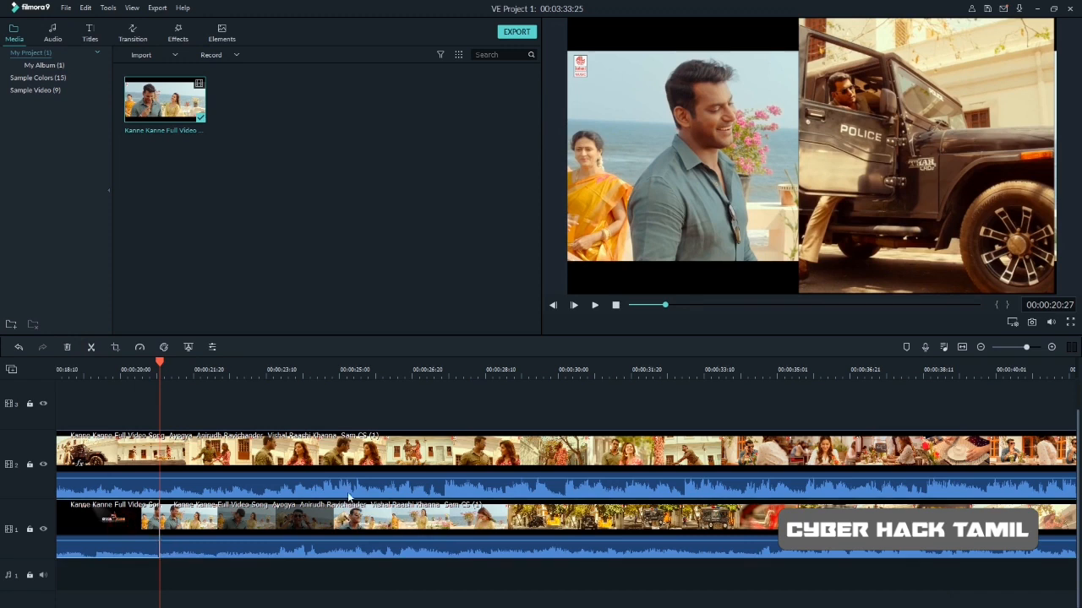
pyautogui.press('Delete')
pyautogui.click(937, 370)
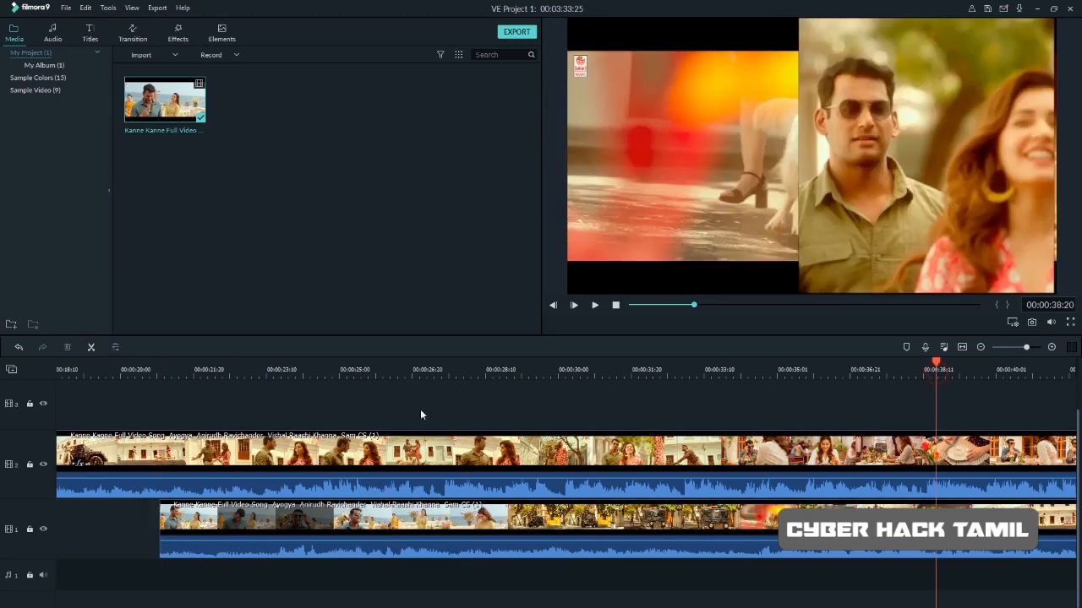
pyautogui.click(91, 348)
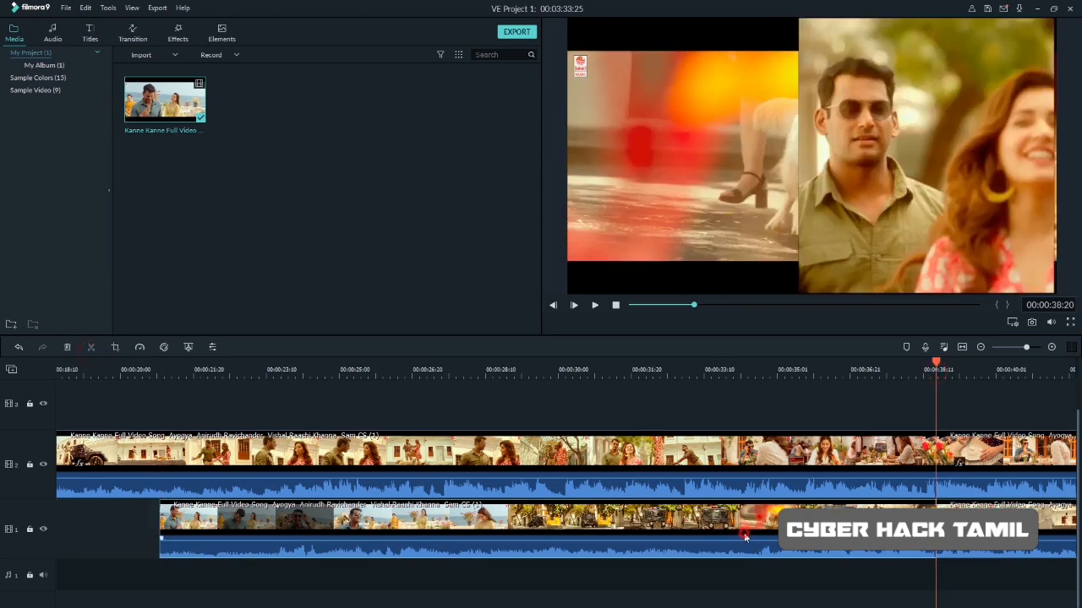
pyautogui.press('Delete')
pyautogui.moveTo(963, 541); pyautogui.dragTo(16, 574)
pyautogui.moveTo(113, 540); pyautogui.dragTo(2, 548)
# Crop the track 1 clip to 1450 x 816 with Crop and Zoom, excluding the black bars and corner logos
pyautogui.rightClick(238, 530)
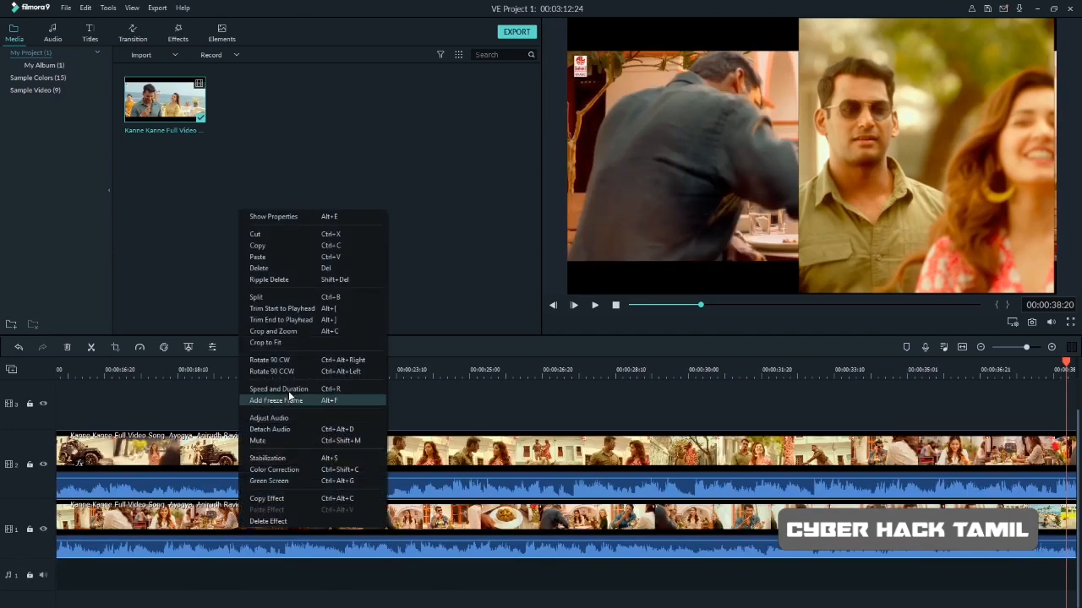
pyautogui.click(292, 331)
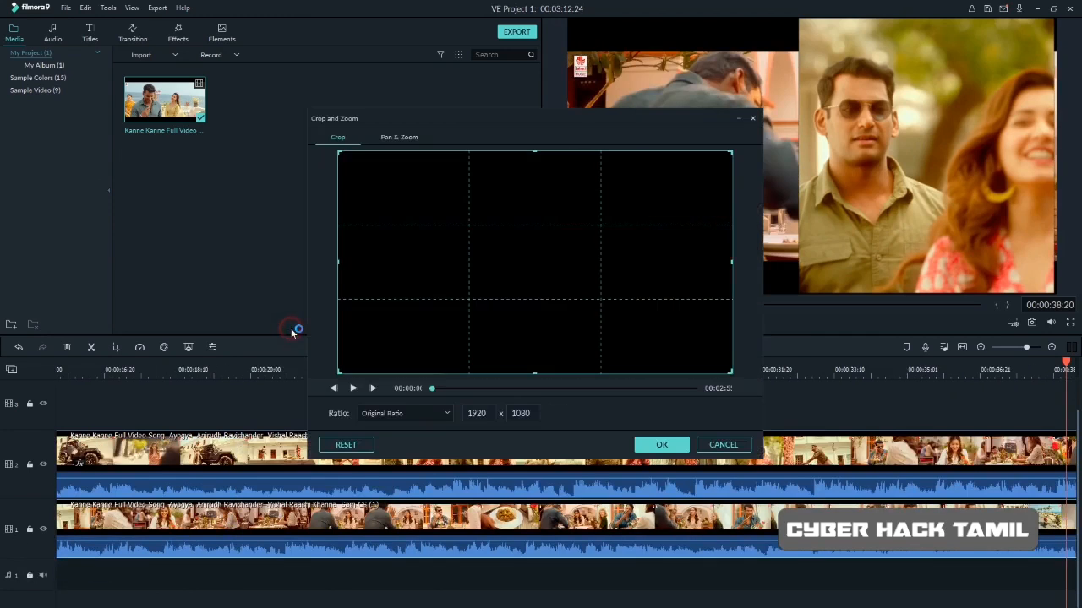
pyautogui.moveTo(337, 152); pyautogui.dragTo(387, 173)
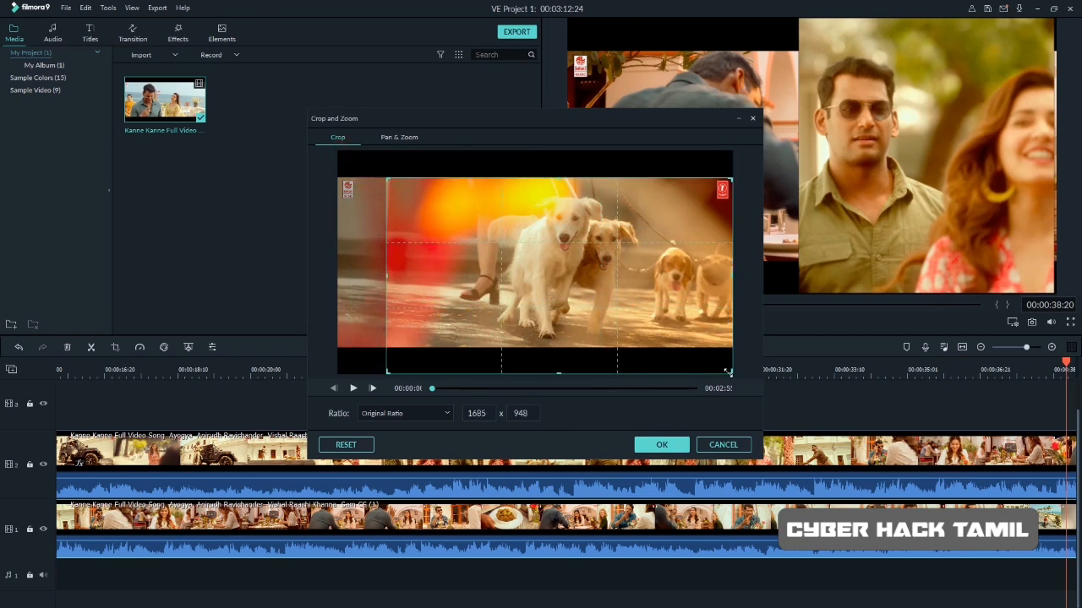
pyautogui.moveTo(728, 372); pyautogui.dragTo(684, 366)
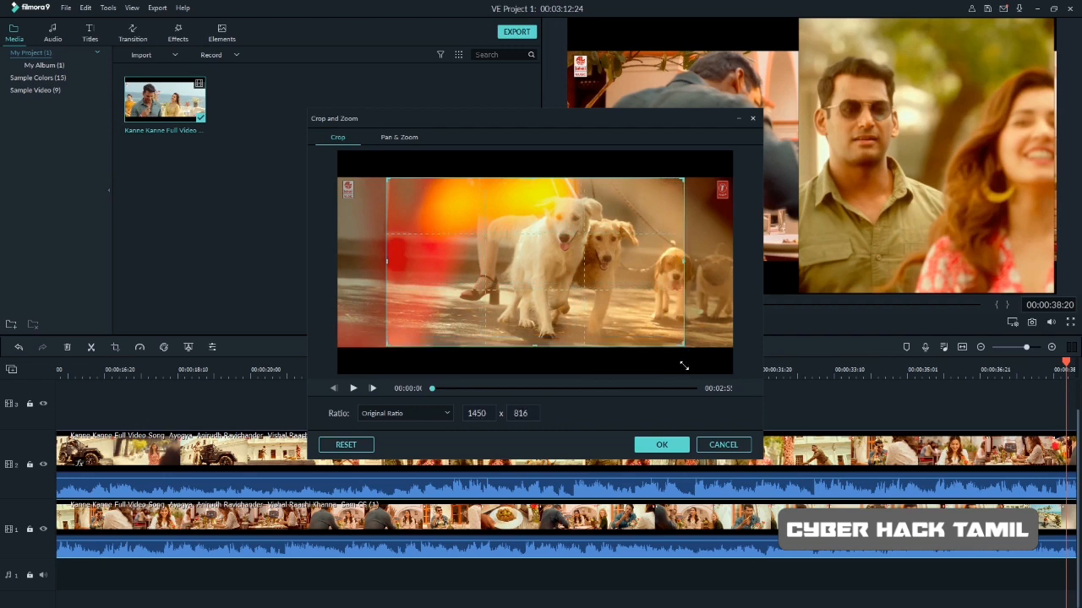
pyautogui.click(652, 448)
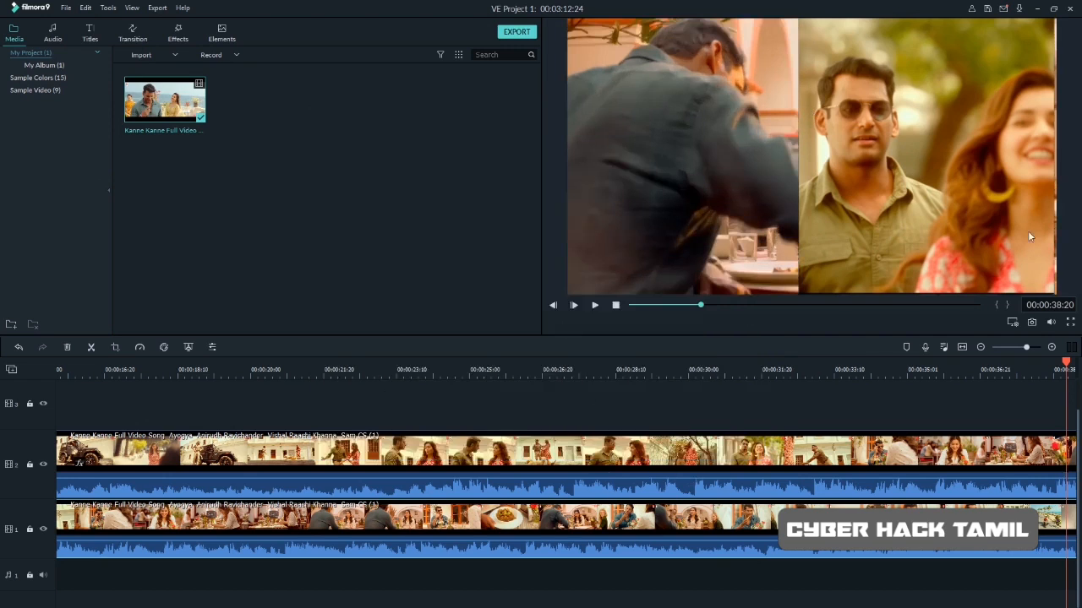
# Set the X position of the track 2 clip to 200 so that it meets the picture's right edge, and confirm
pyautogui.doubleClick(765, 433)
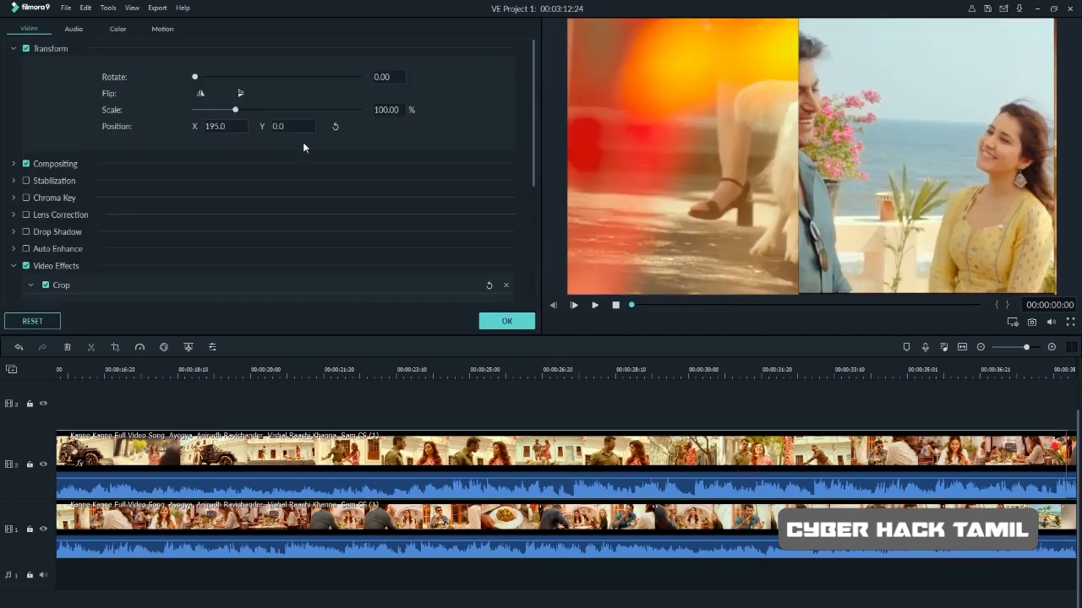
pyautogui.moveTo(215, 126); pyautogui.dragTo(220, 126)
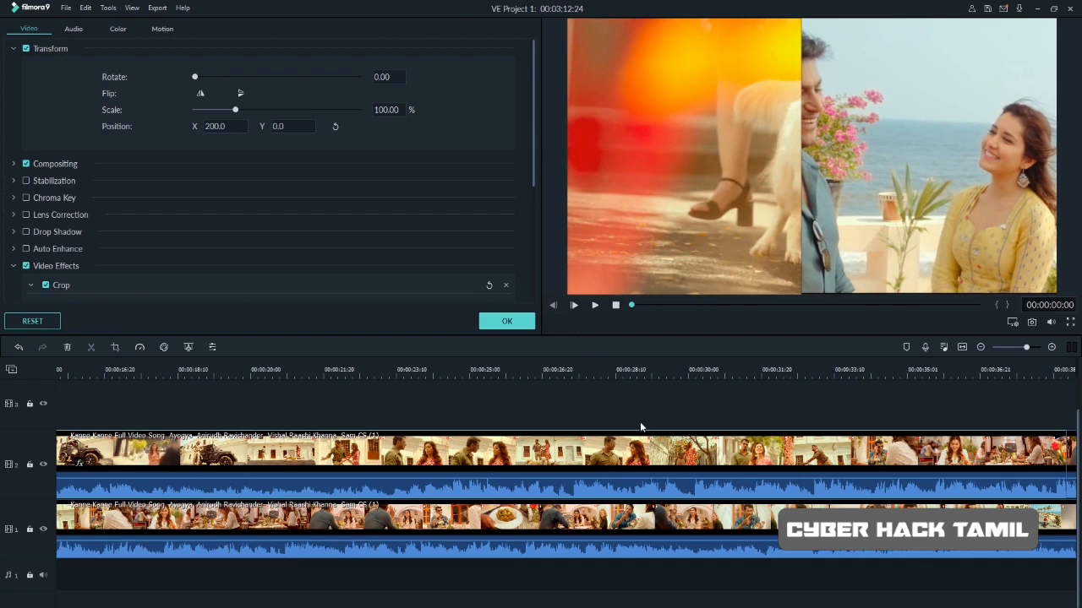
pyautogui.click(600, 539)
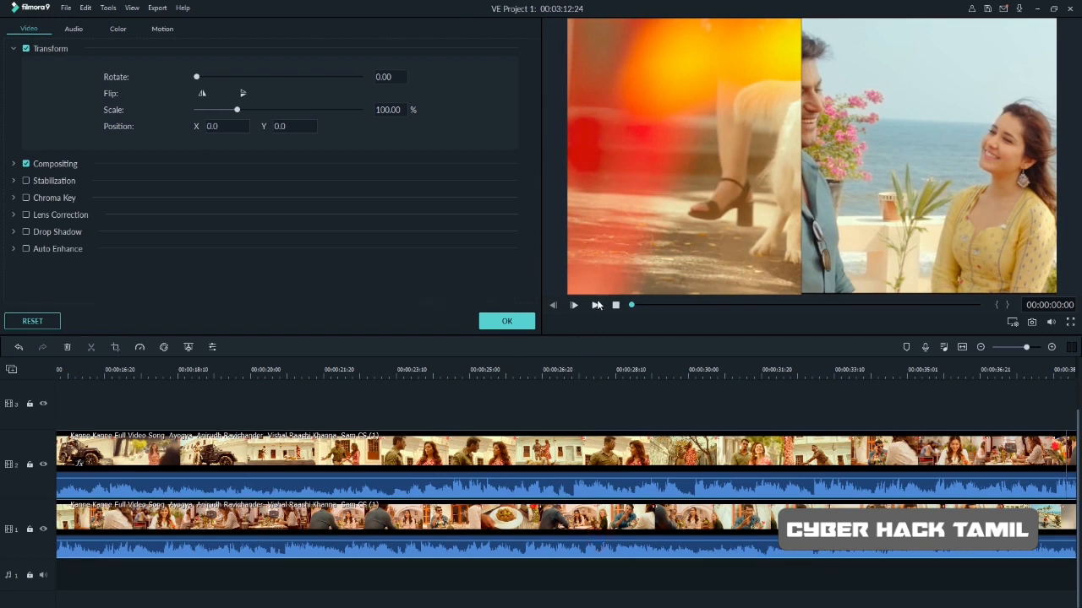
pyautogui.click(526, 324)
# Lower the preview volume and play the split-screen video from the beginning and from 00:00:26:29
pyautogui.click(1049, 322)
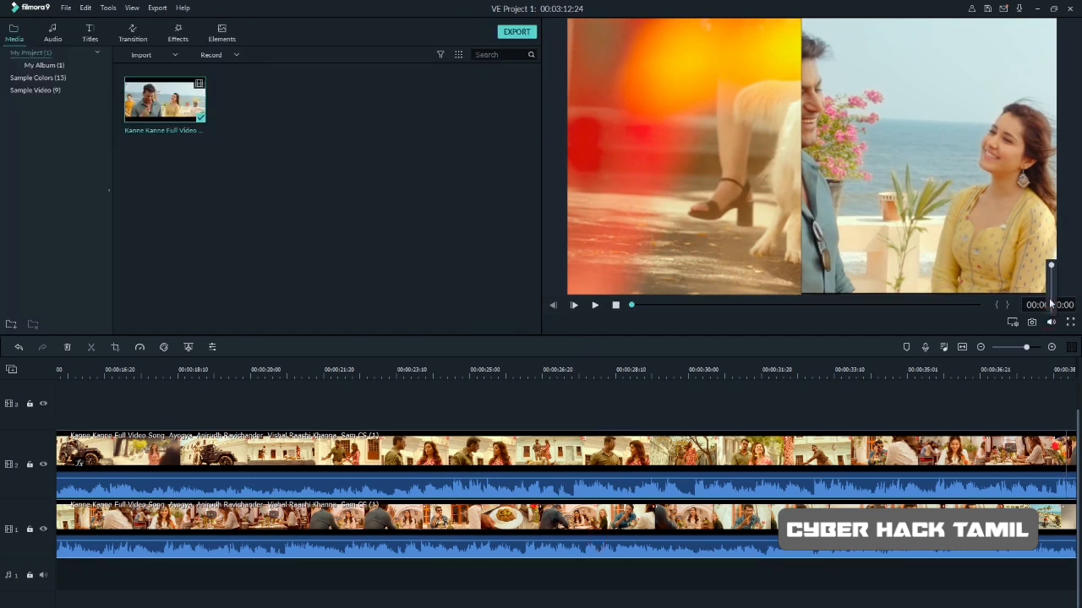
pyautogui.click(1053, 306)
pyautogui.click(581, 327)
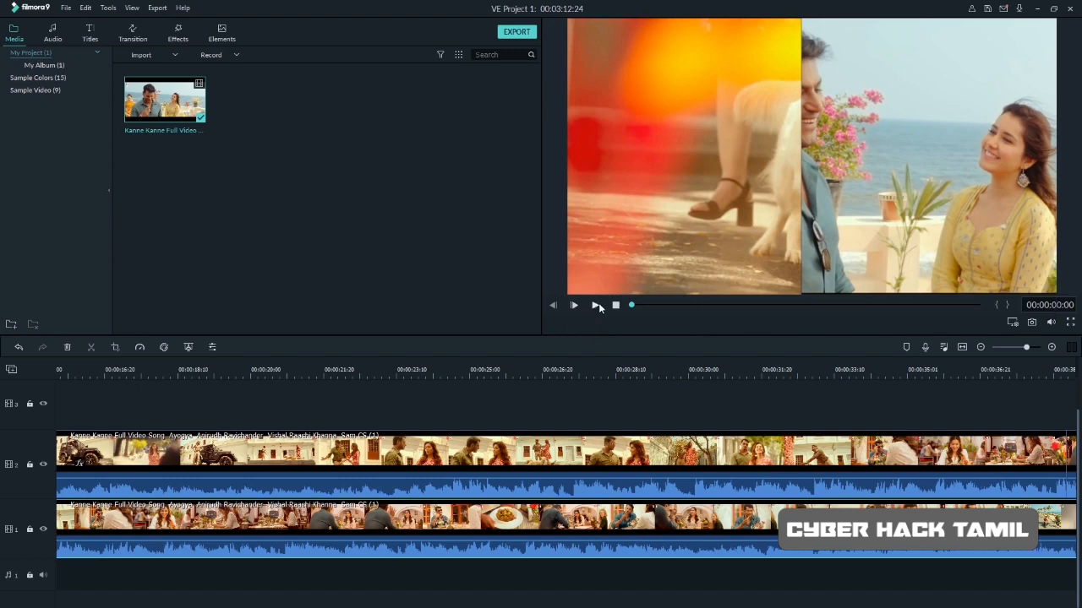
pyautogui.click(595, 305)
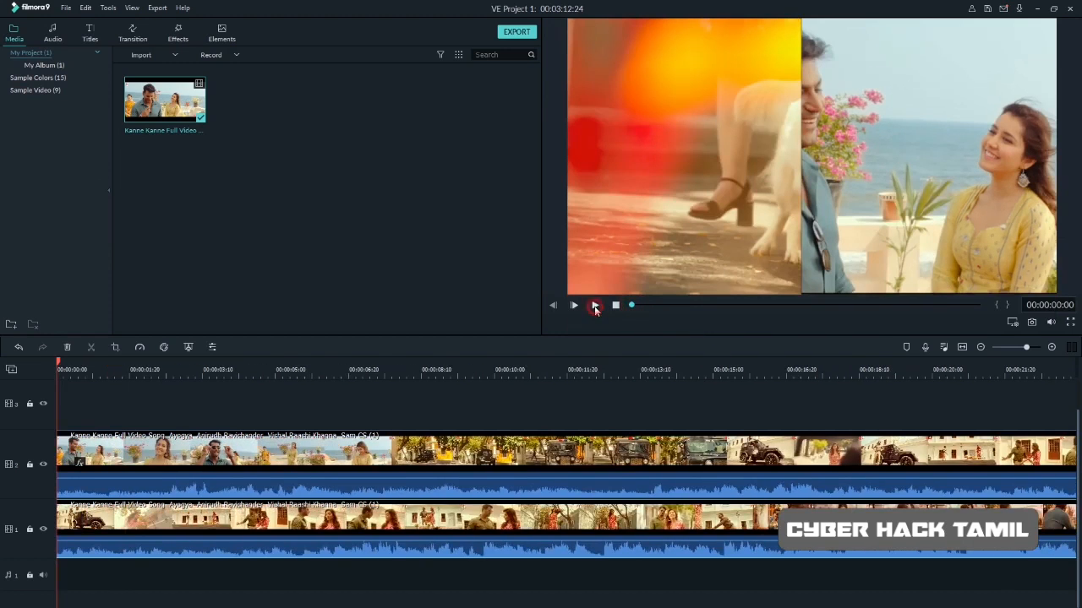
pyautogui.click(595, 305)
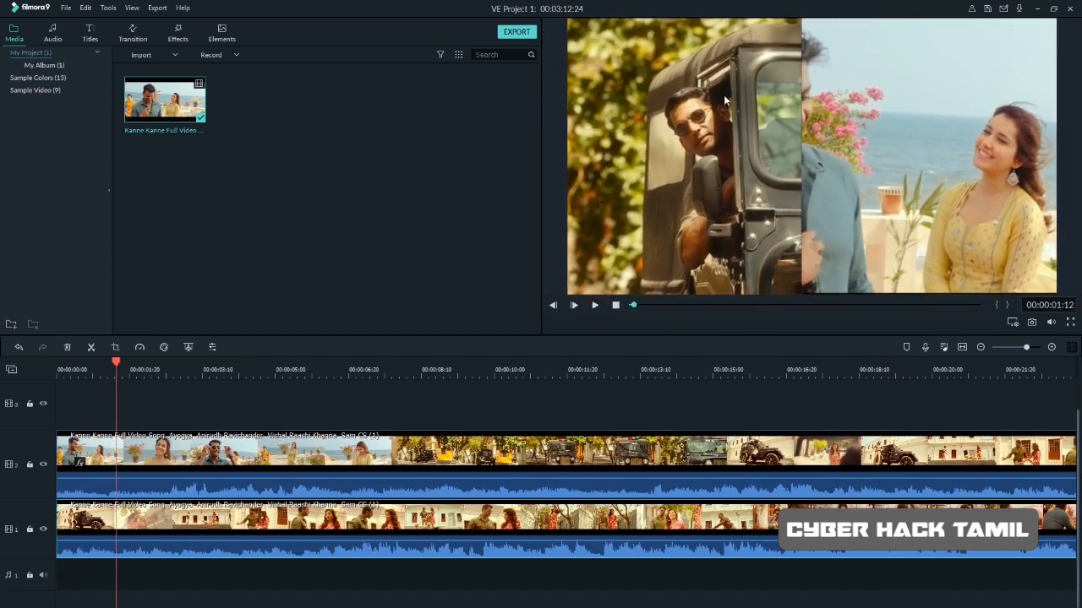
pyautogui.click(679, 305)
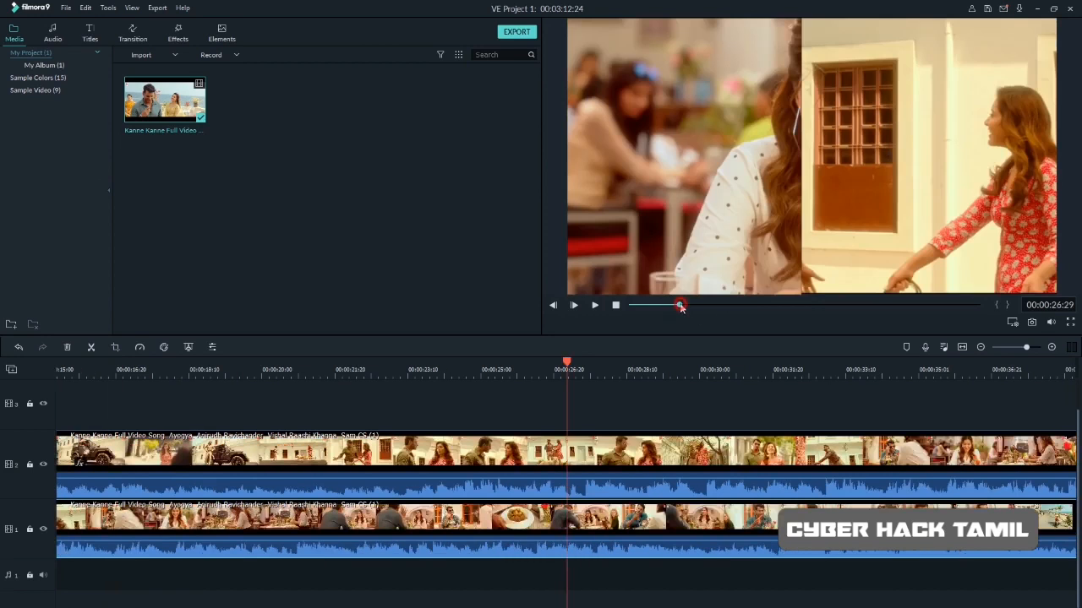
pyautogui.click(595, 305)
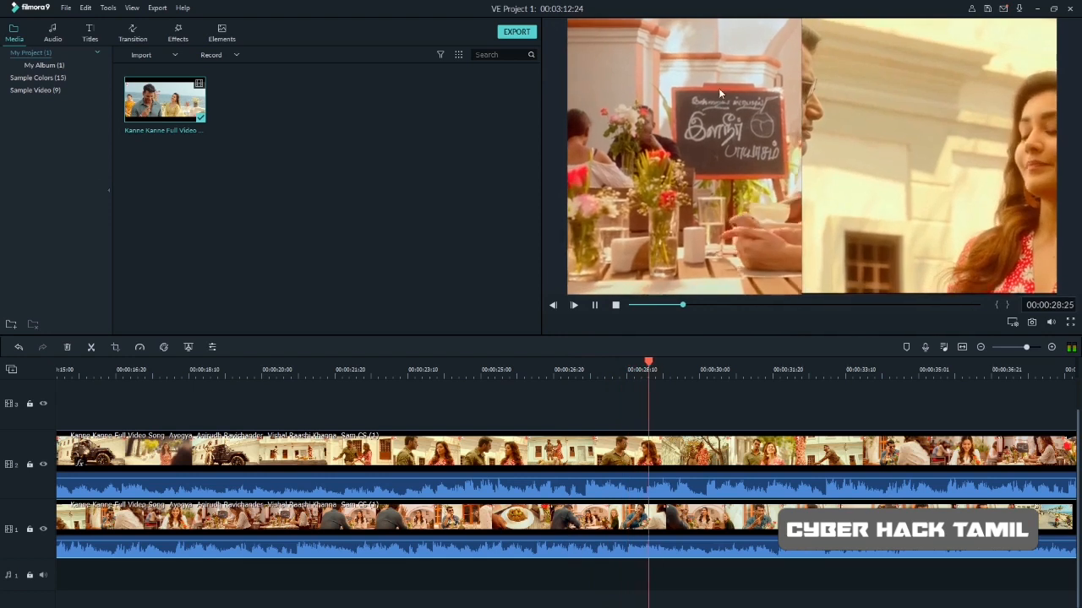
# Set the X position of the track 1 clip to -306, checking its framing at 00:00:24:26
pyautogui.click(595, 305)
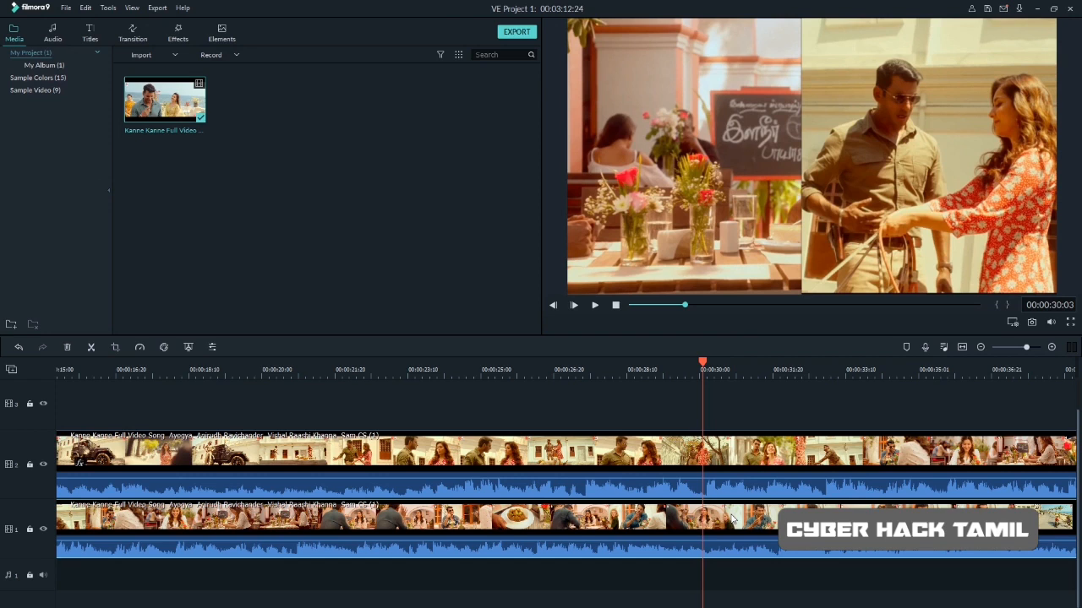
pyautogui.doubleClick(734, 518)
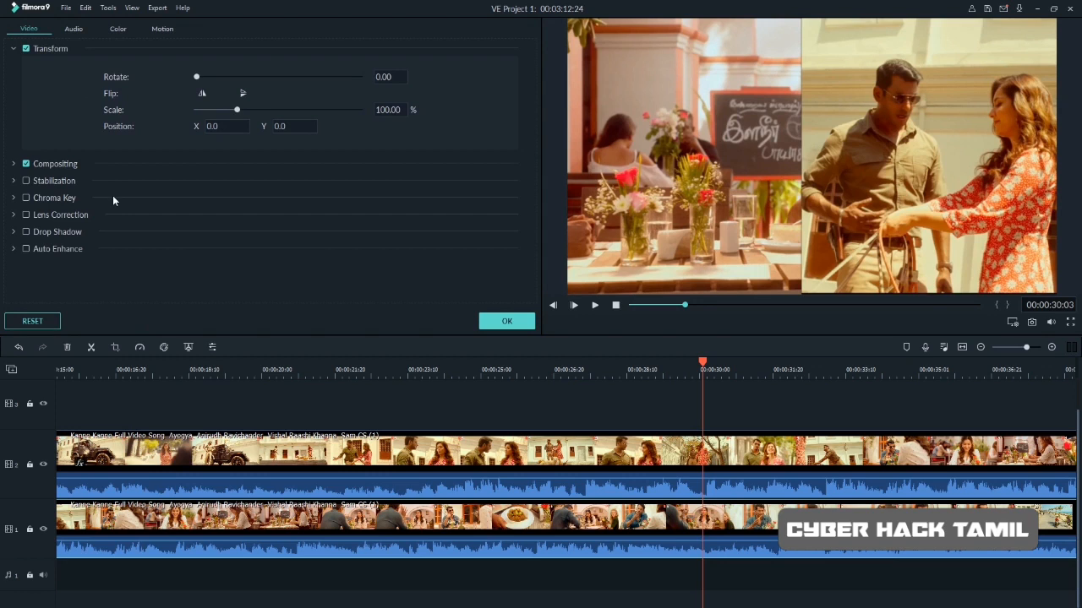
pyautogui.click(13, 49)
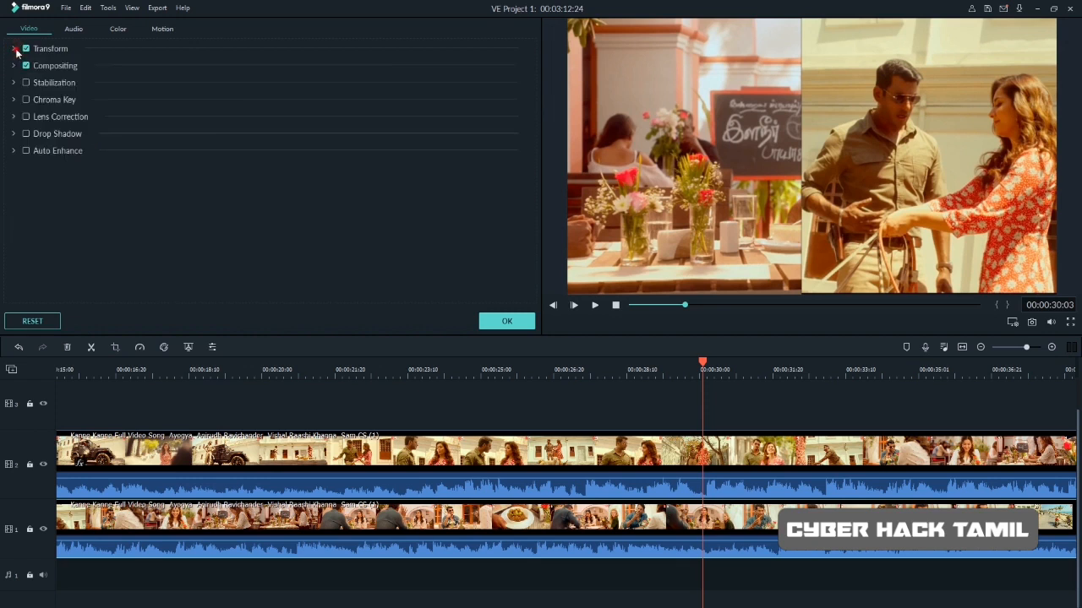
pyautogui.click(13, 48)
pyautogui.moveTo(216, 124); pyautogui.dragTo(2, 124)
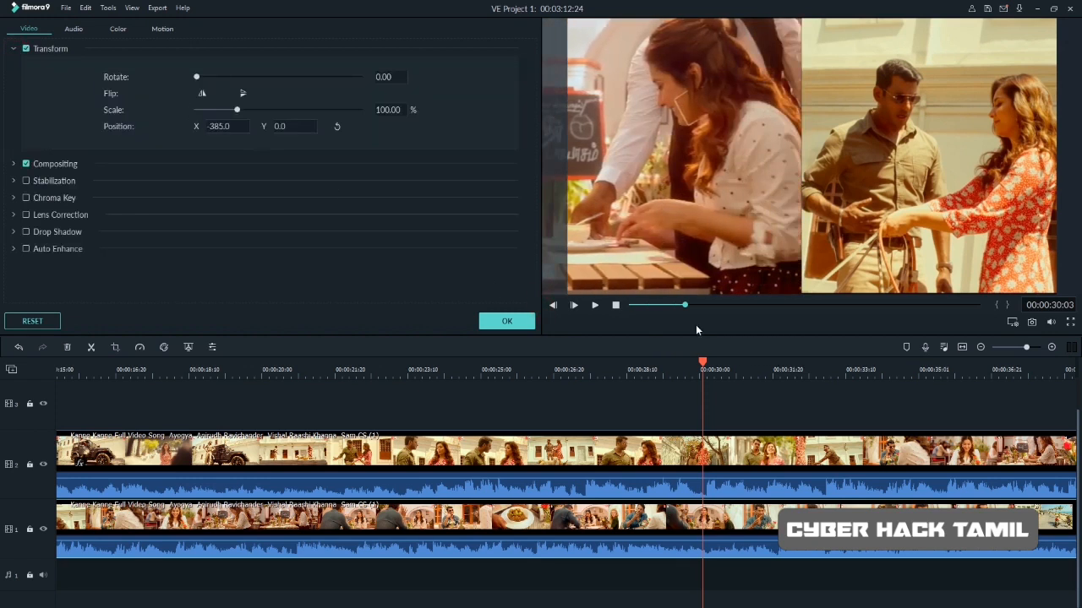
pyautogui.moveTo(685, 361); pyautogui.dragTo(477, 382)
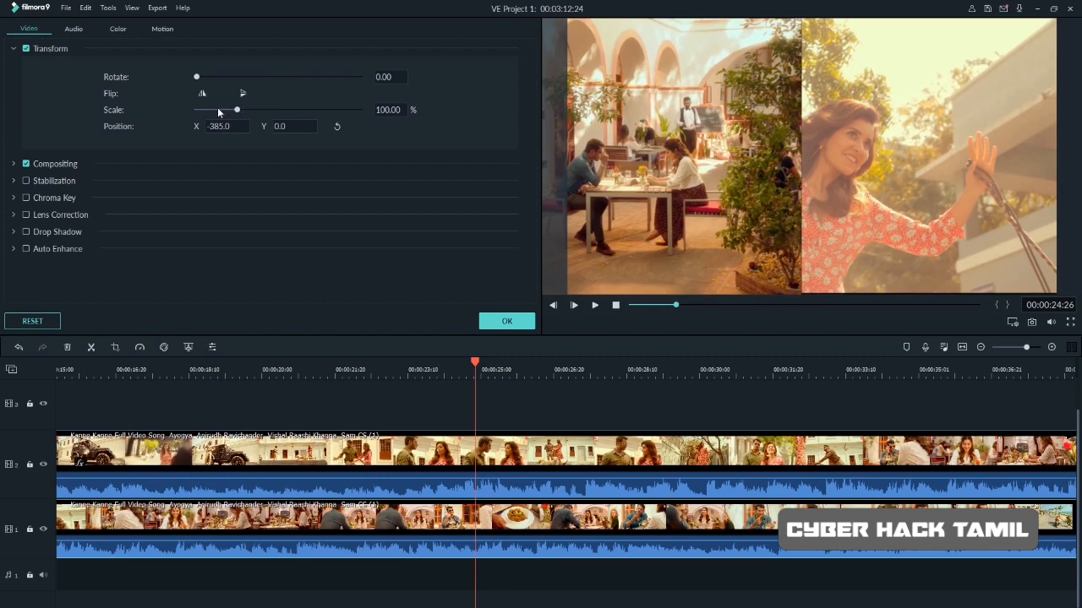
pyautogui.moveTo(221, 126); pyautogui.dragTo(265, 126)
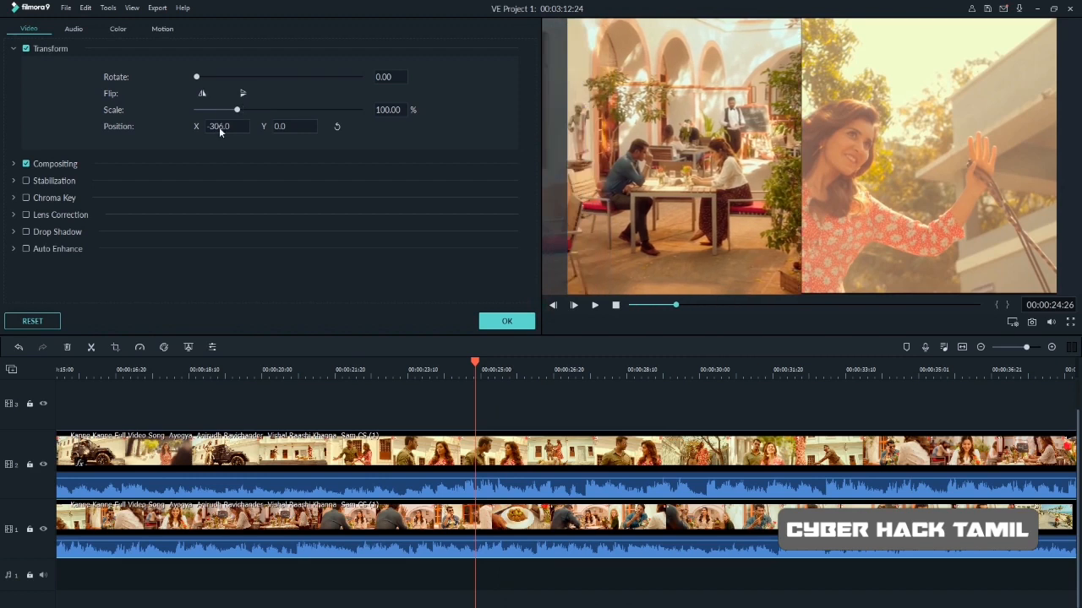
# Play the split-screen video from near its start to check the repositioned clip, and confirm its transform settings
pyautogui.moveTo(475, 365); pyautogui.dragTo(34, 391)
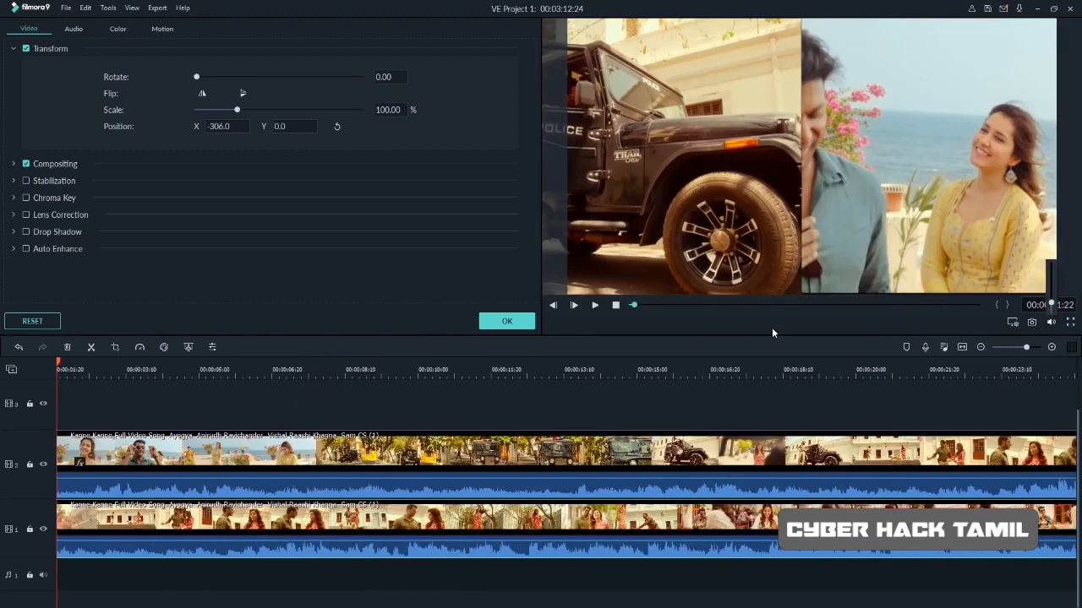
pyautogui.click(596, 305)
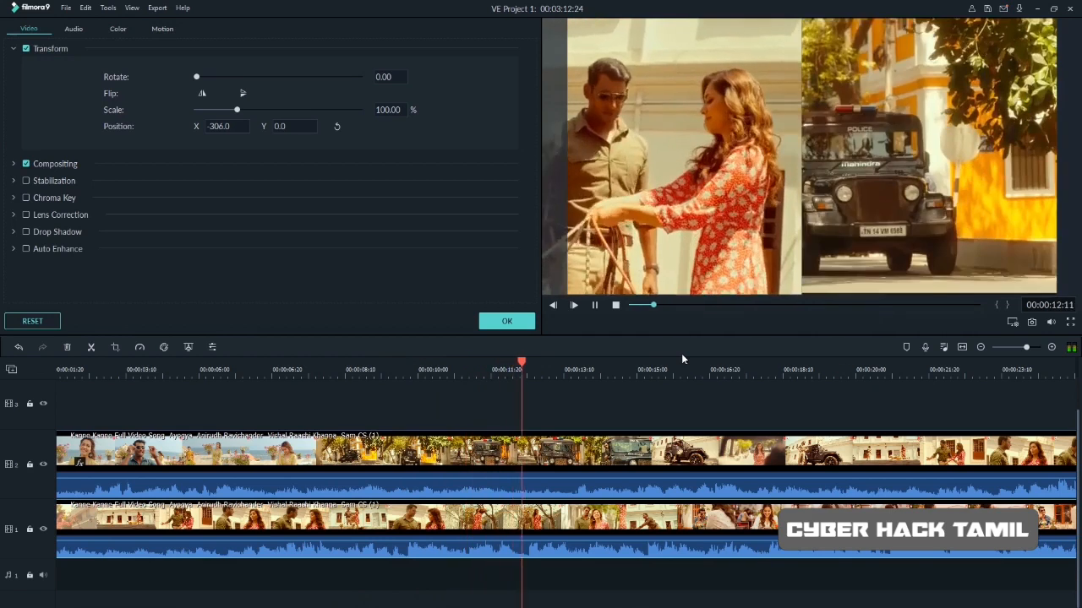
pyautogui.press('space')
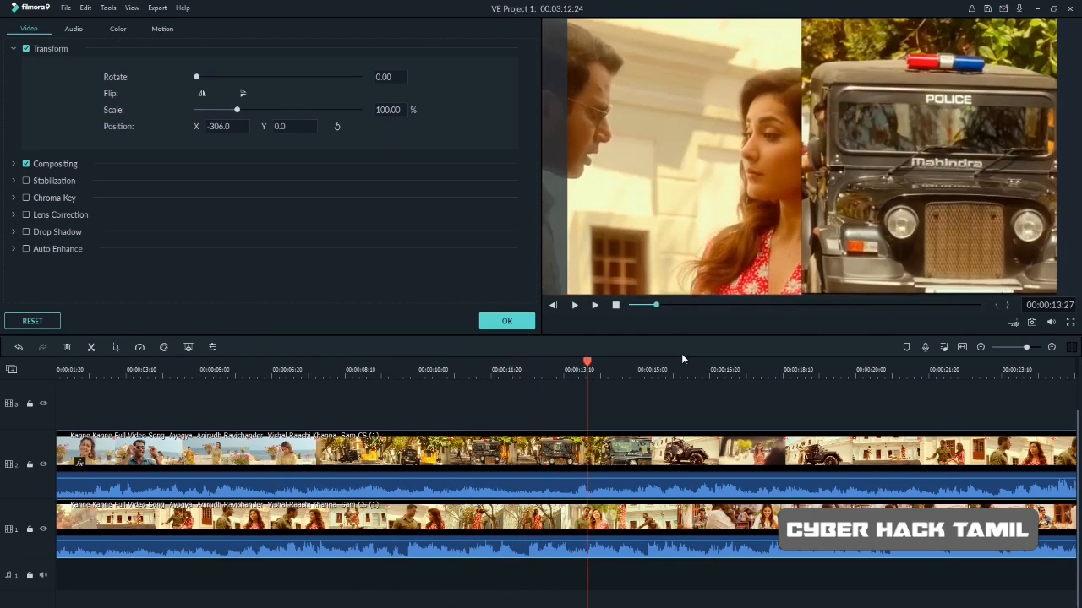
pyautogui.click(507, 321)
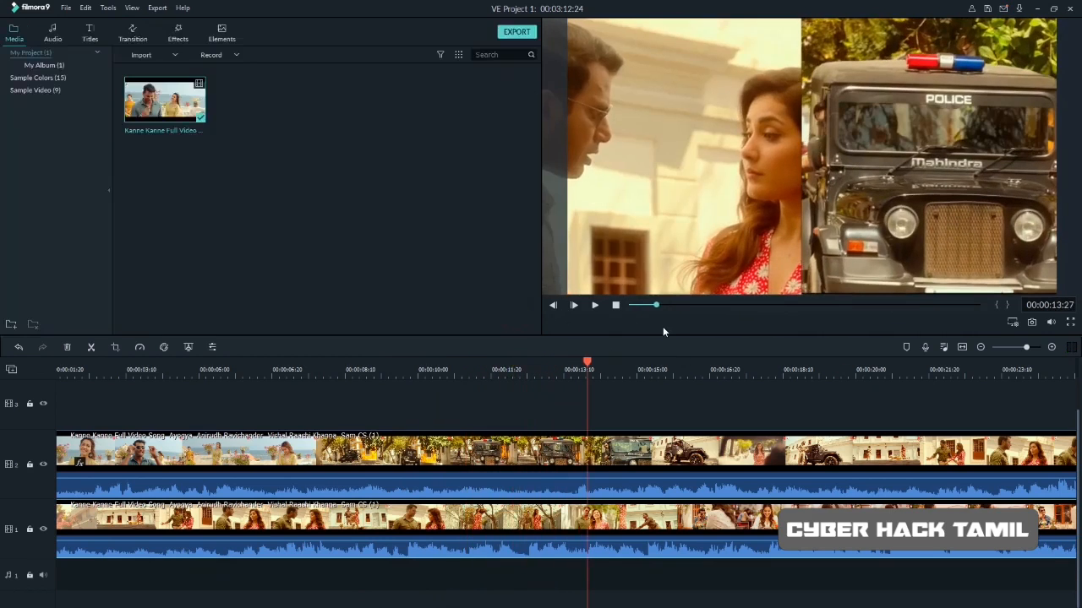
# Add the Amaro filter to track 3 at the start of the timeline
pyautogui.click(173, 38)
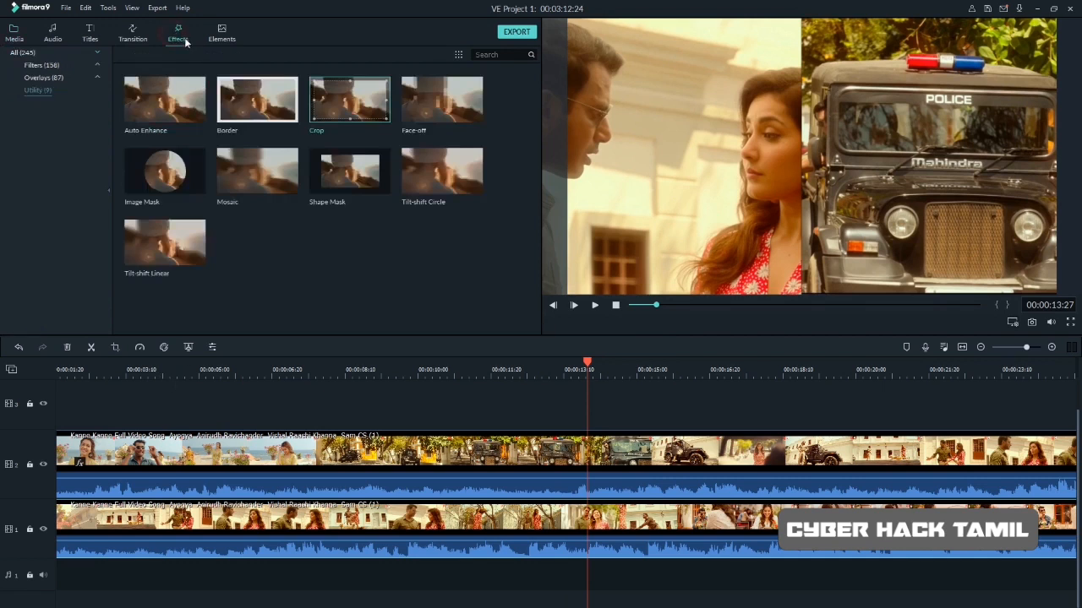
pyautogui.click(67, 64)
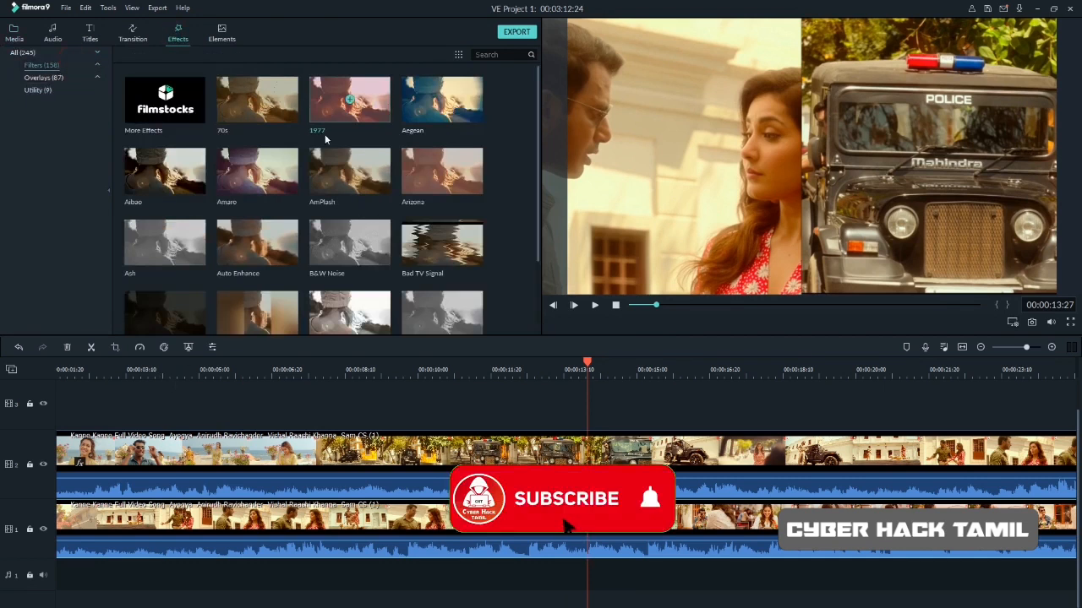
pyautogui.moveTo(258, 171); pyautogui.dragTo(50, 414)
# Play the opening from 00:00:00:00 to preview the Amaro filter over both halves, and pause at 00:00:03:06
pyautogui.click(128, 370)
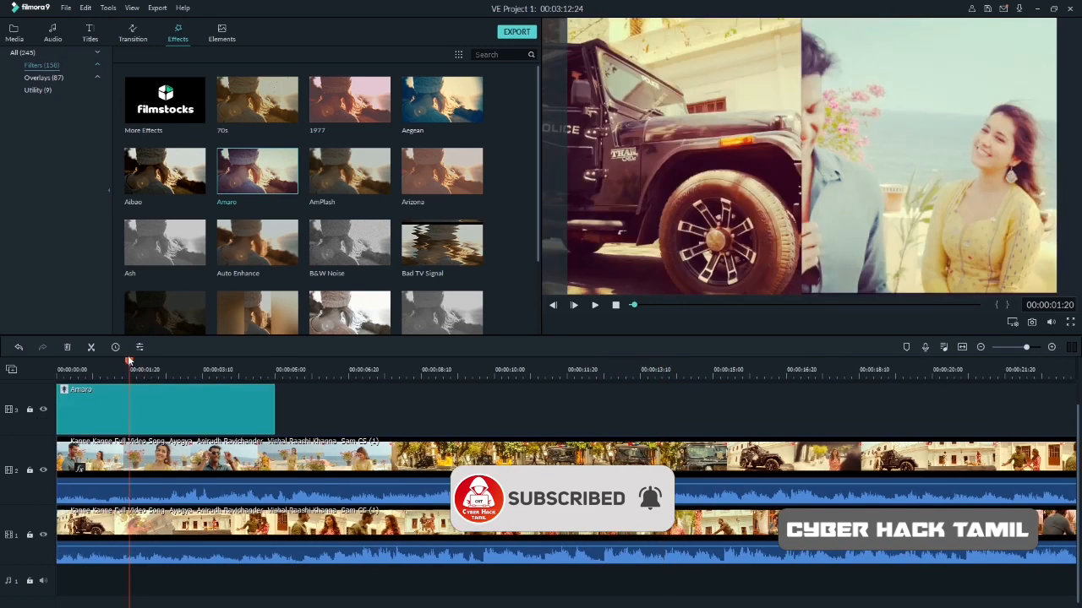
pyautogui.moveTo(131, 365); pyautogui.dragTo(56, 373)
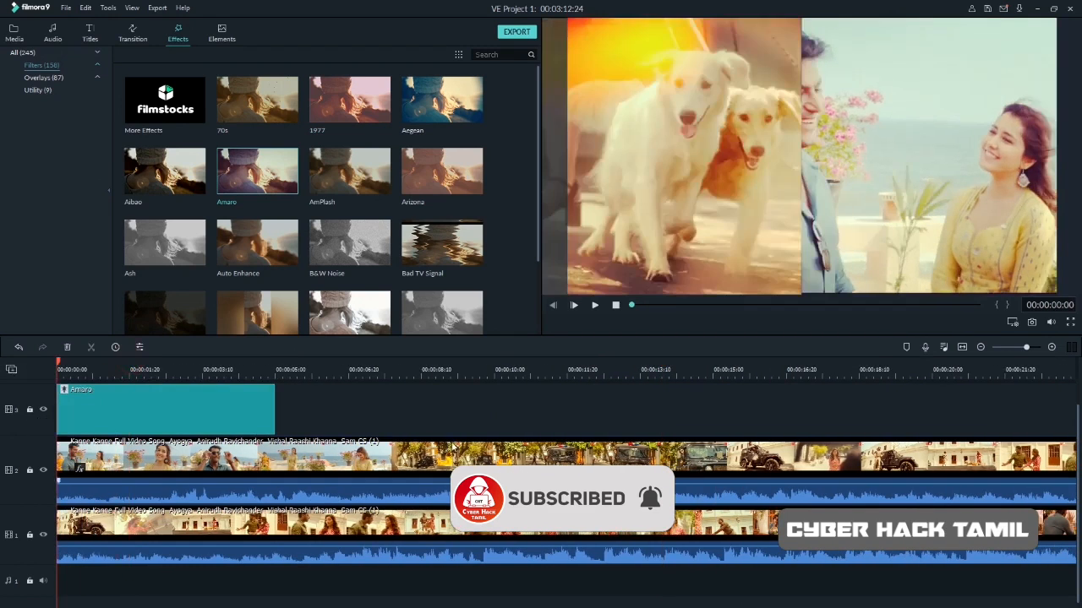
pyautogui.press('space')
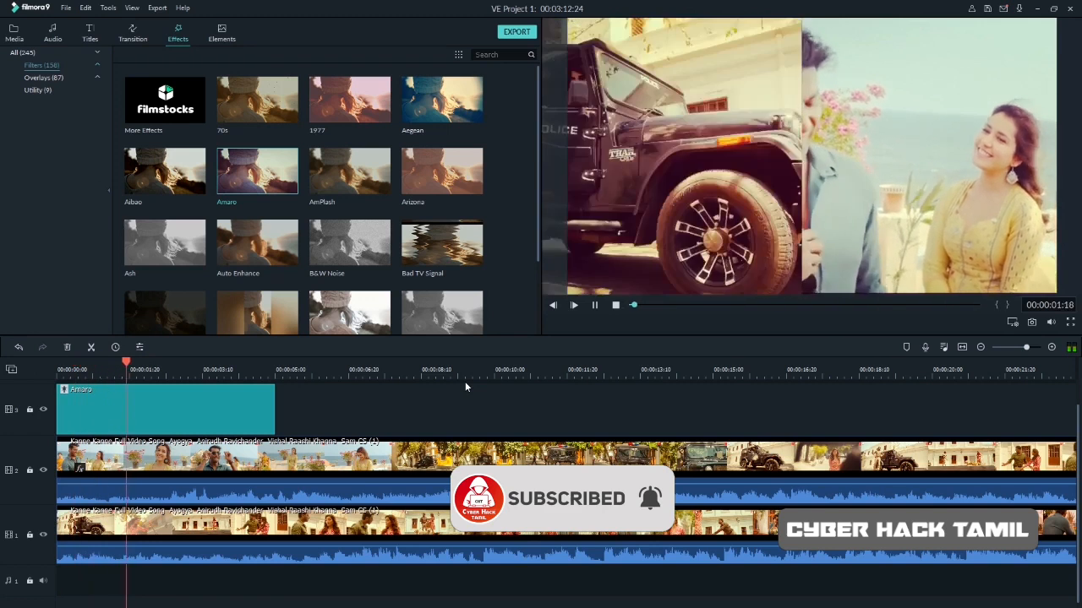
pyautogui.press('space')
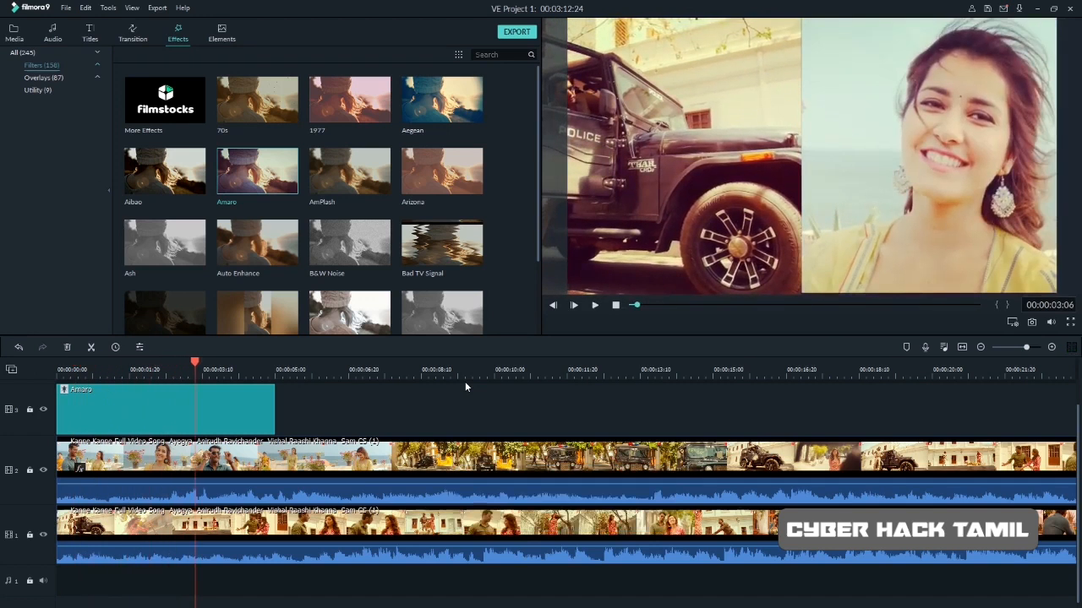